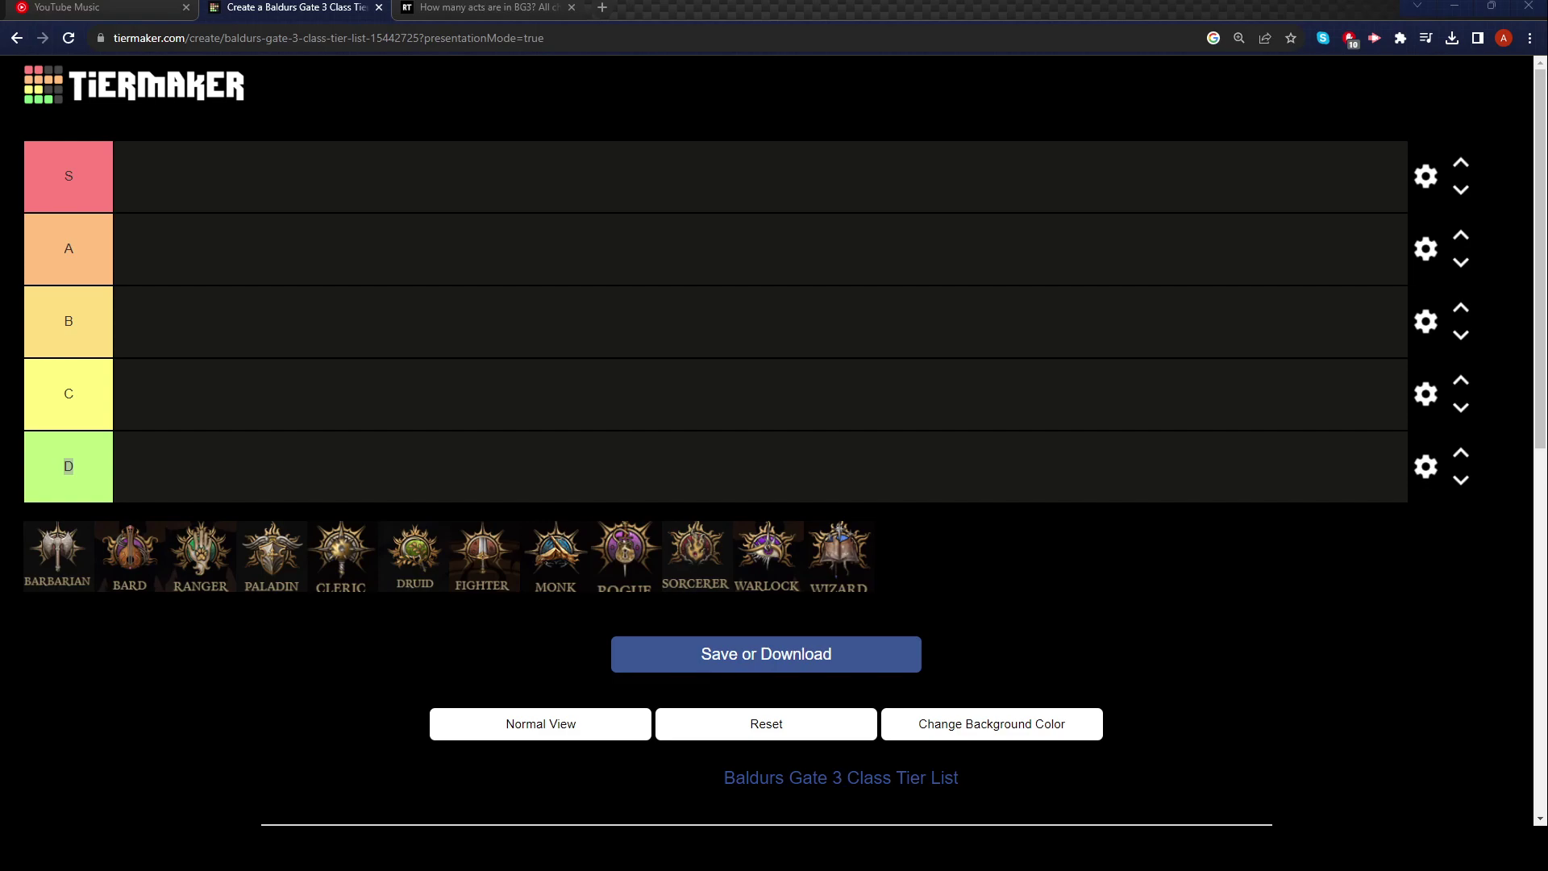
Click into the D, C and S tier labels, then place Barbarian in the A tier.
{"action": "left_click", "coordinate": [69, 466]}
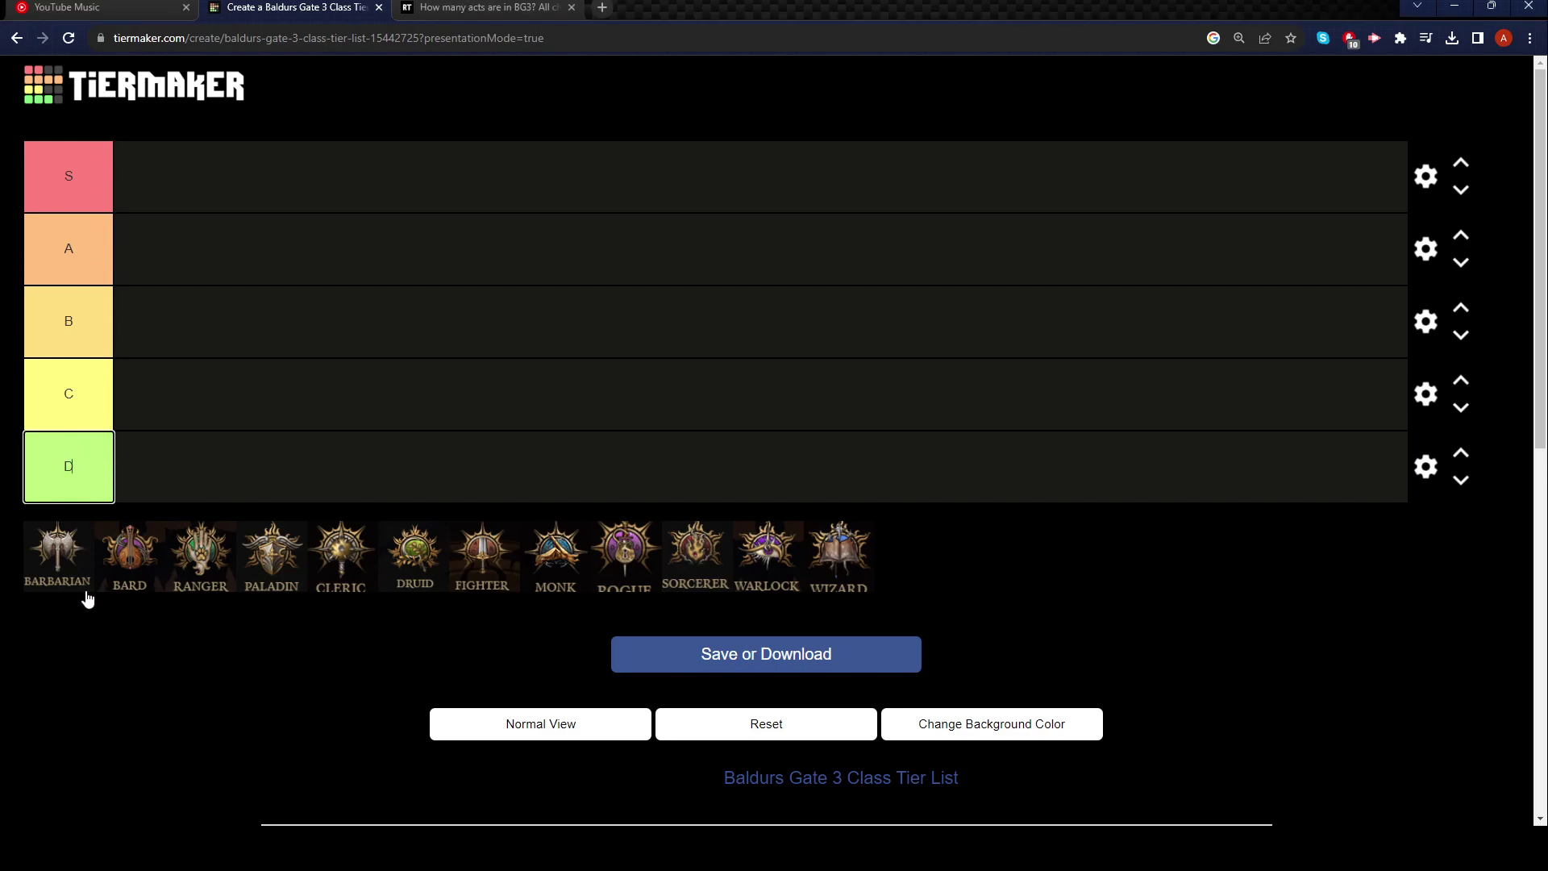
{"action": "left_click", "coordinate": [88, 384]}
{"action": "key", "text": "shift+Tab"}
{"action": "key", "text": "shift+Tab"}
{"action": "key", "text": "shift+Tab"}
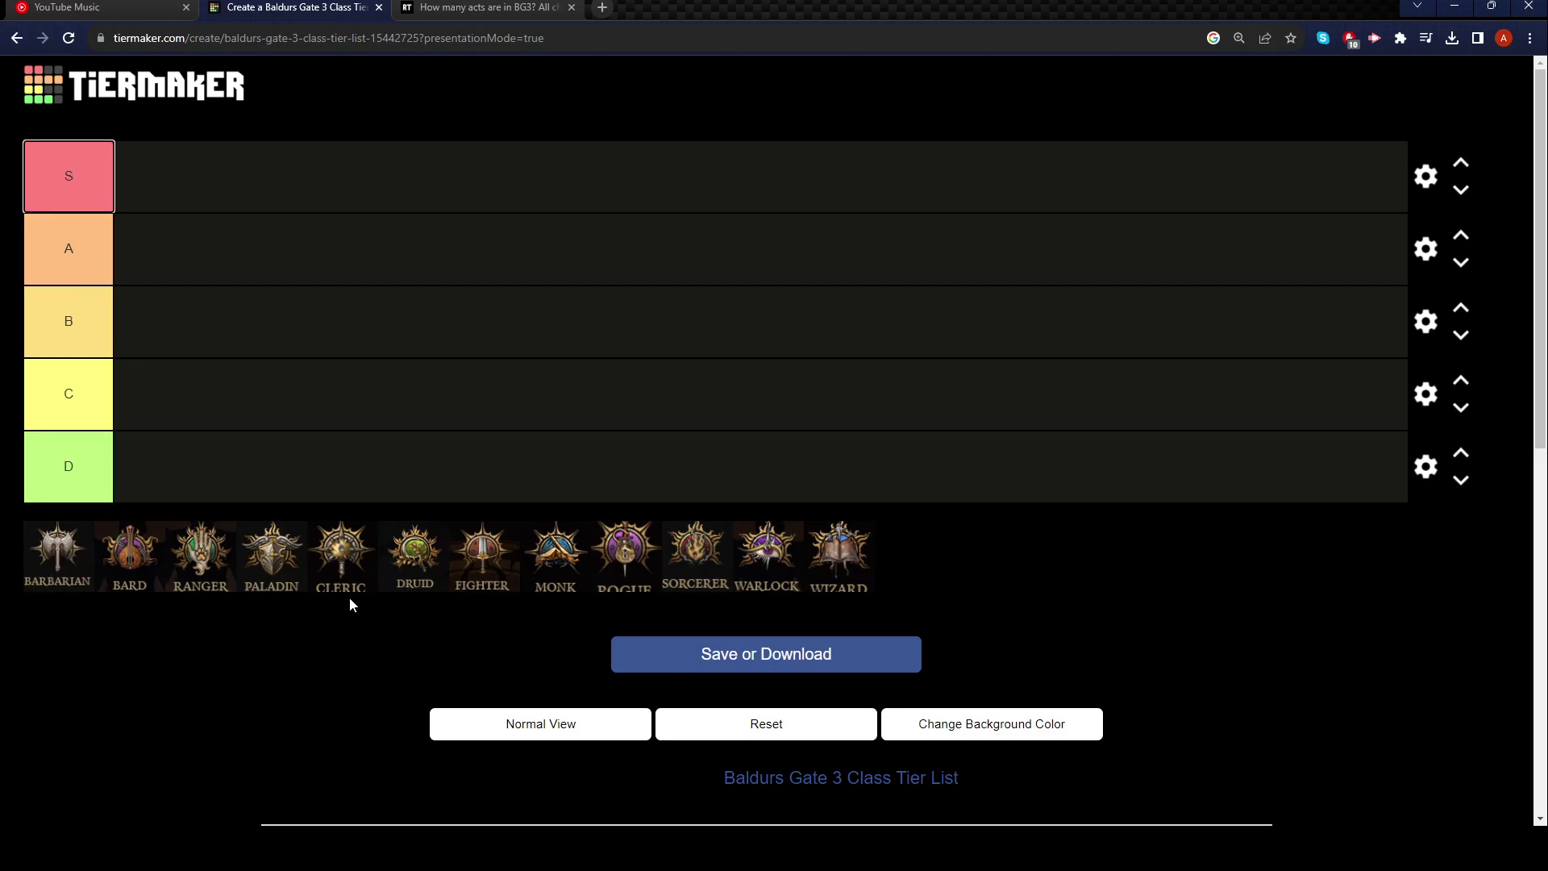
{"action": "left_click_drag", "start_coordinate": [56, 561], "coordinate": [186, 247]}
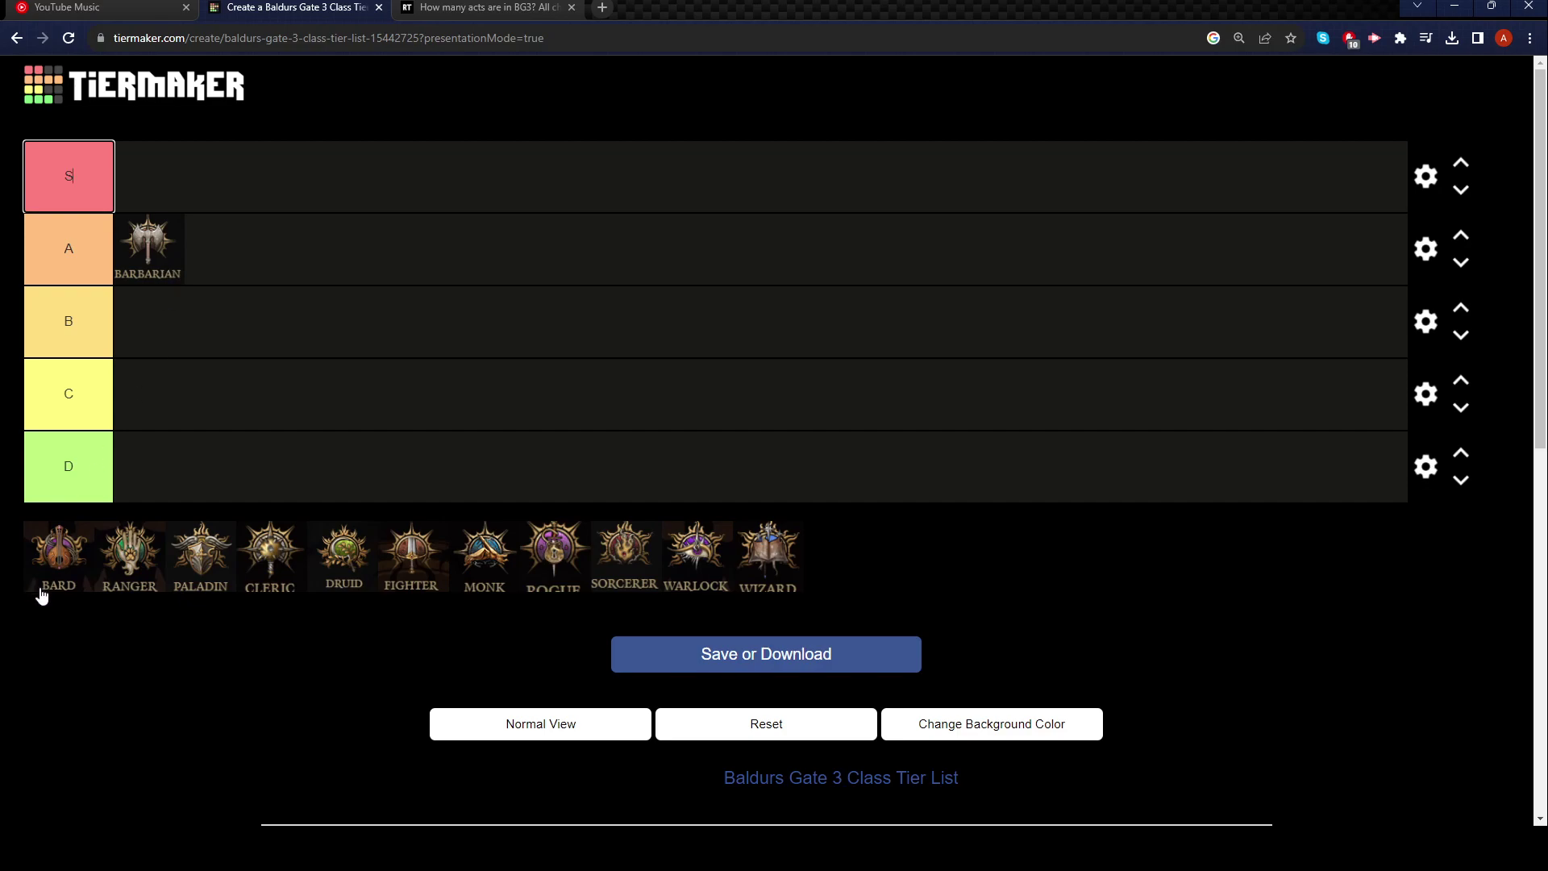
Place Bard in the S tier and Ranger in the A tier after Barbarian.
{"action": "left_click_drag", "start_coordinate": [46, 591], "coordinate": [139, 211]}
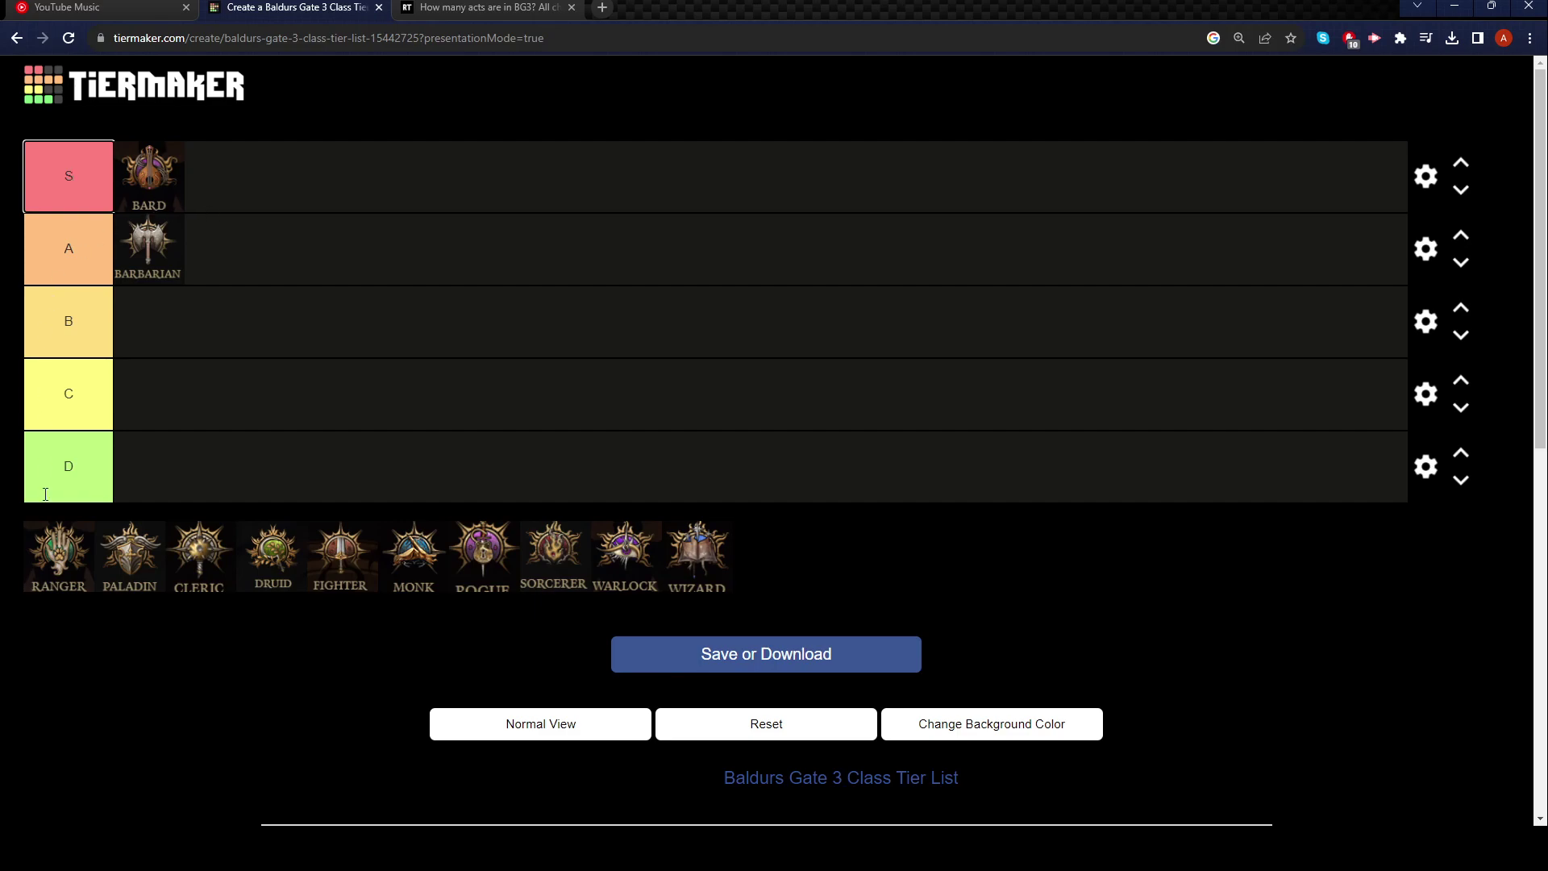
{"action": "left_click_drag", "start_coordinate": [45, 553], "coordinate": [235, 259]}
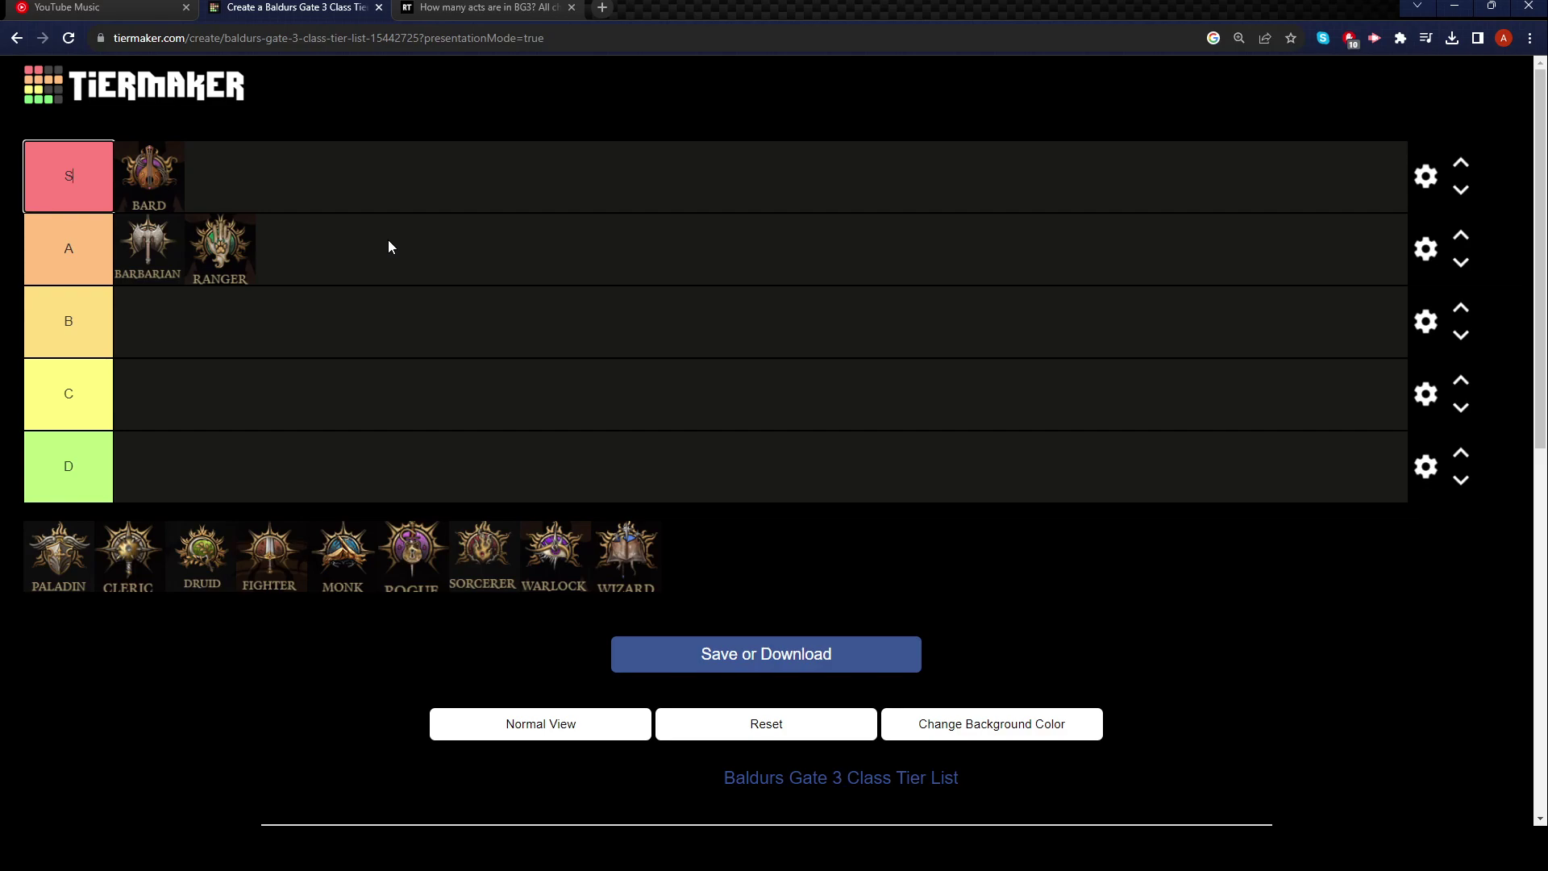
Add Paladin, Cleric and Druid to the S tier, giving Cleric, Druid, Bard, Paladin.
{"action": "left_click_drag", "start_coordinate": [51, 589], "coordinate": [216, 200]}
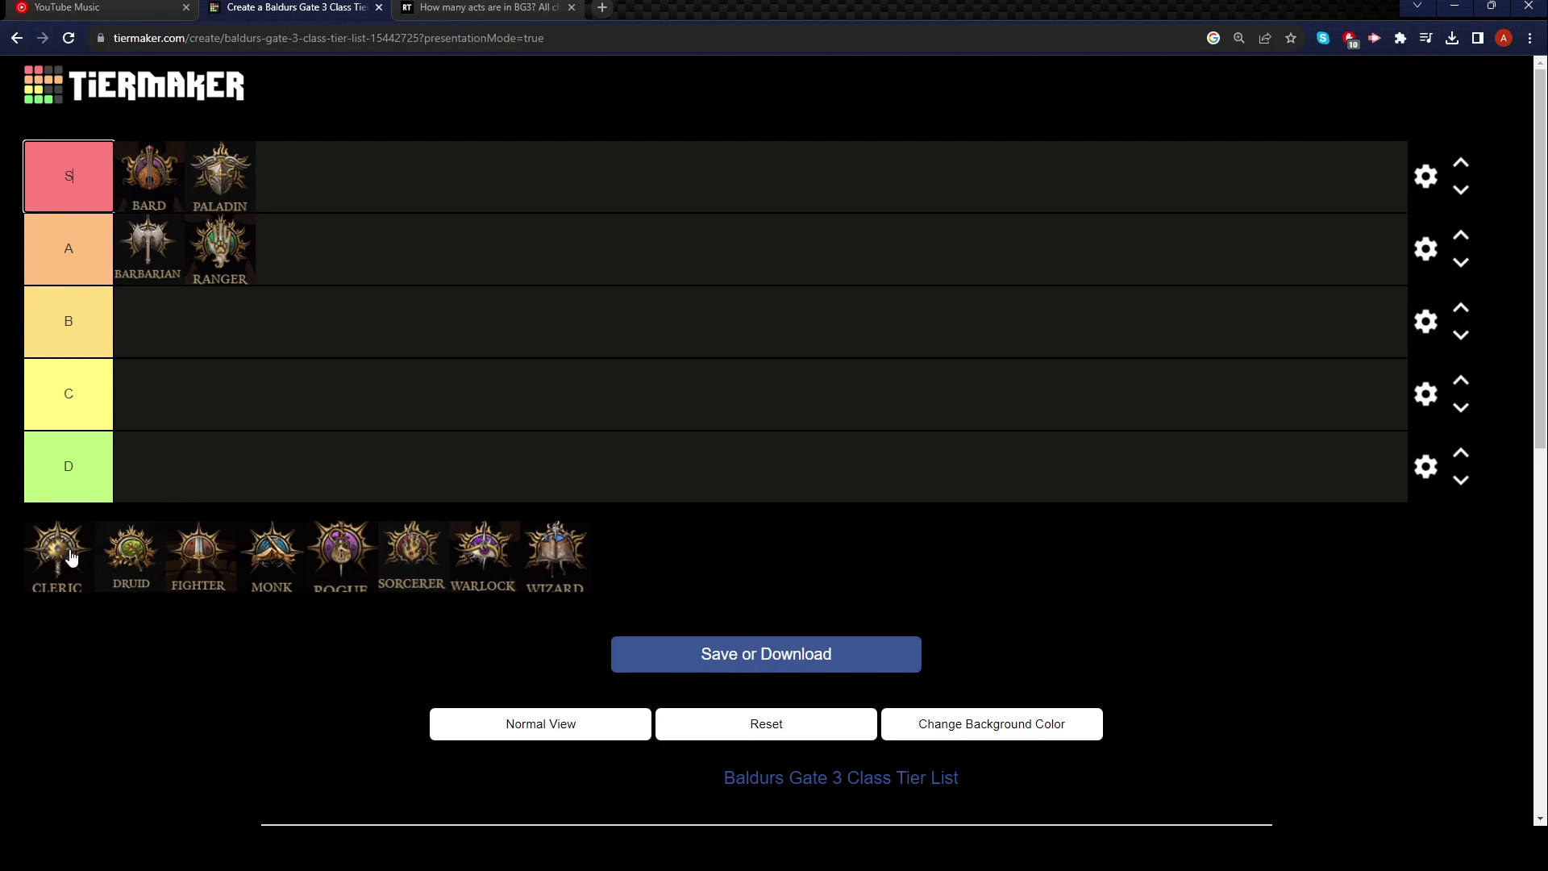
{"action": "left_click_drag", "start_coordinate": [76, 548], "coordinate": [159, 180]}
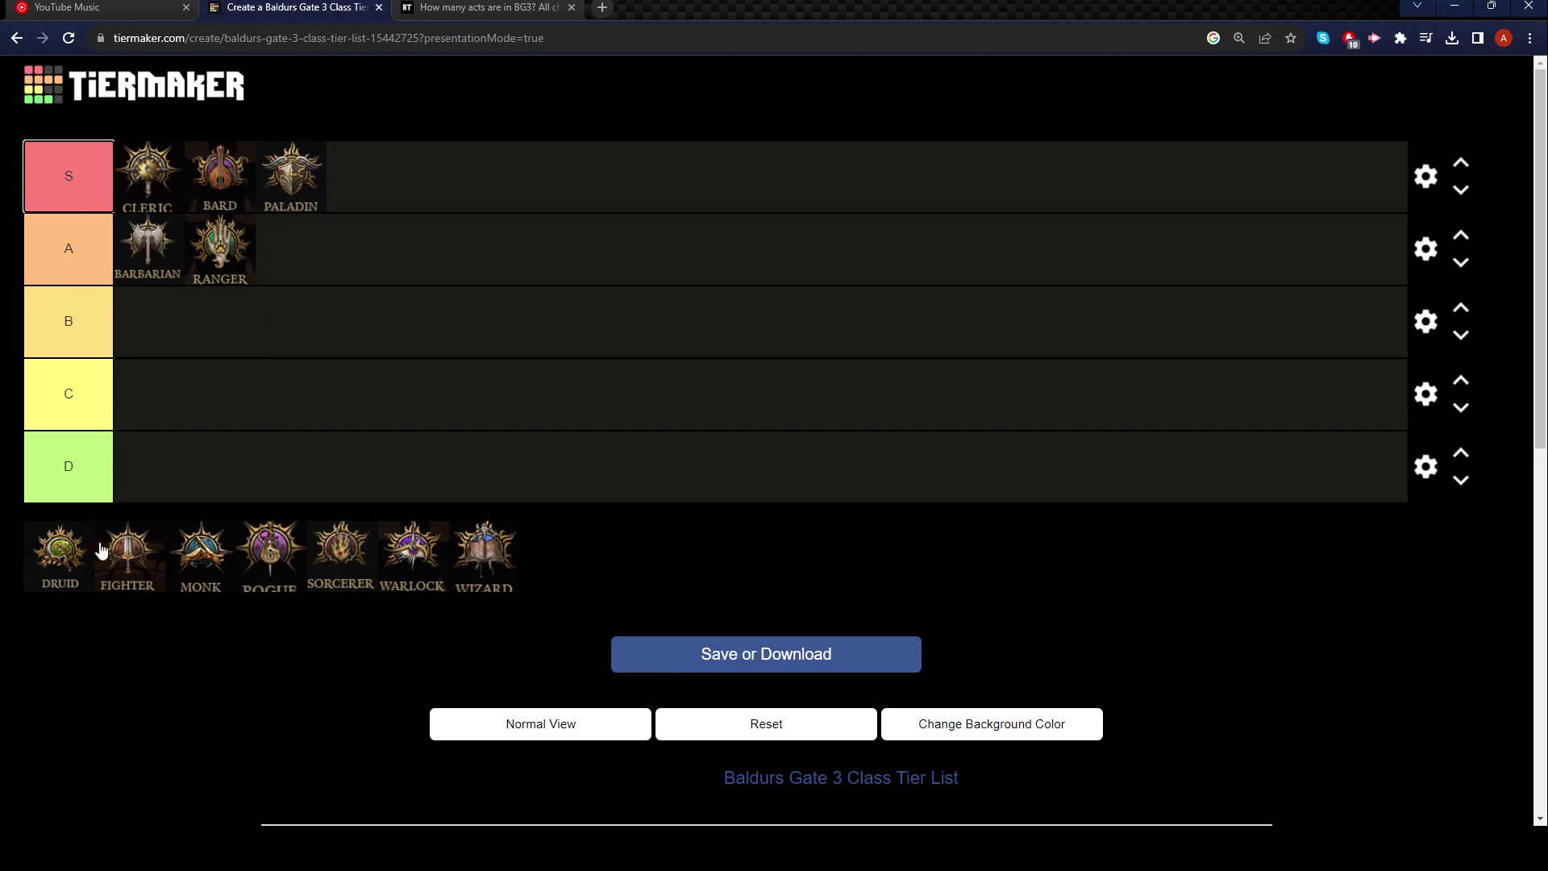
{"action": "left_click_drag", "start_coordinate": [64, 560], "coordinate": [234, 155]}
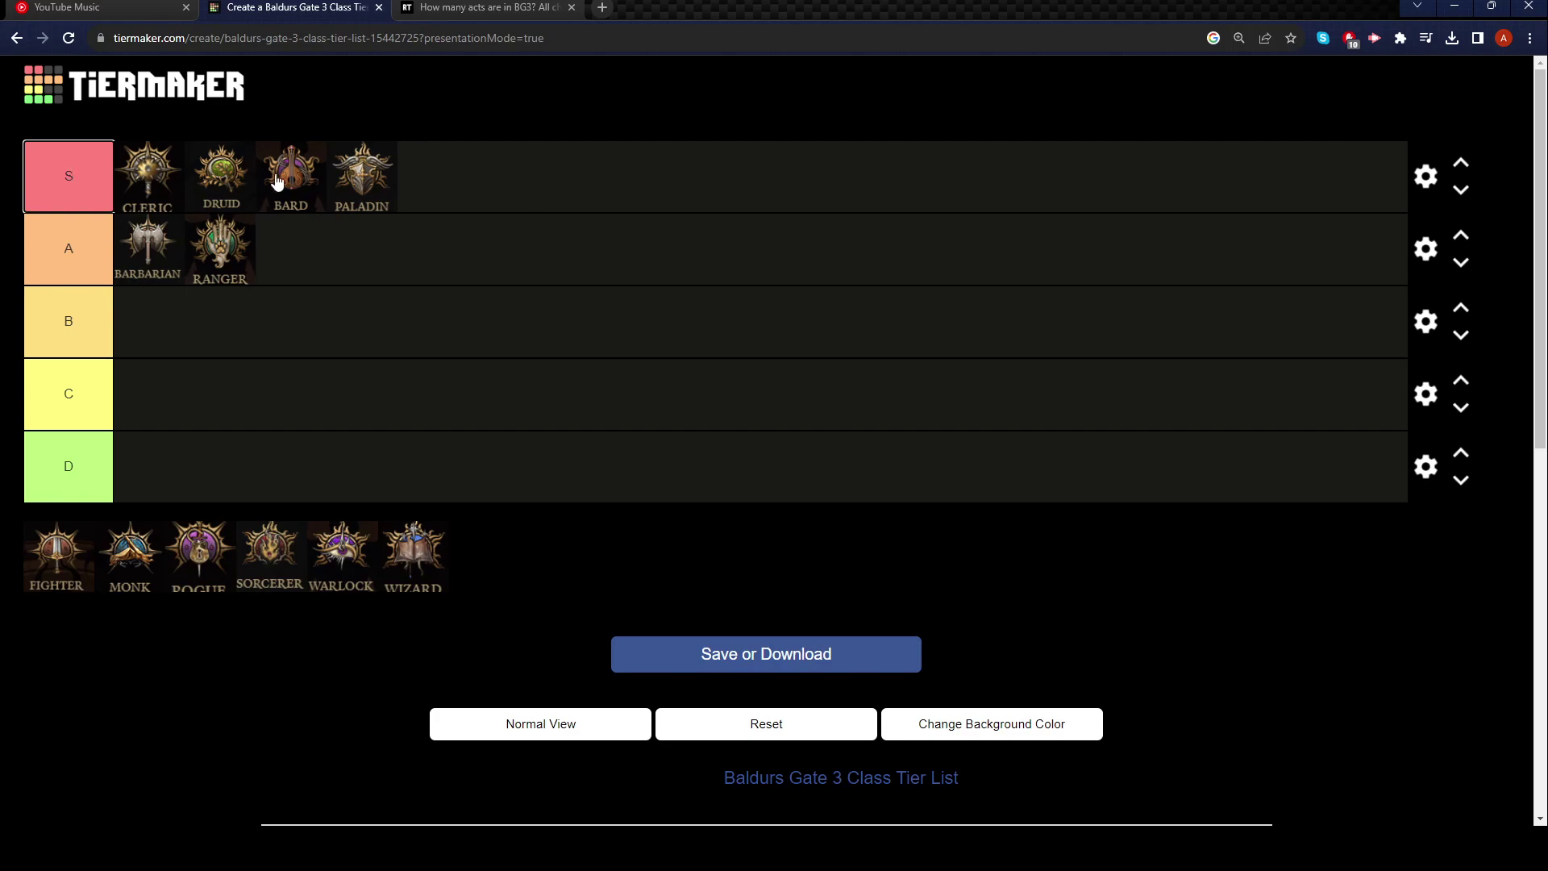
Add Fighter after Barbarian and Monk to the A tier, then adjust Monk's position.
{"action": "left_click_drag", "start_coordinate": [55, 553], "coordinate": [231, 245]}
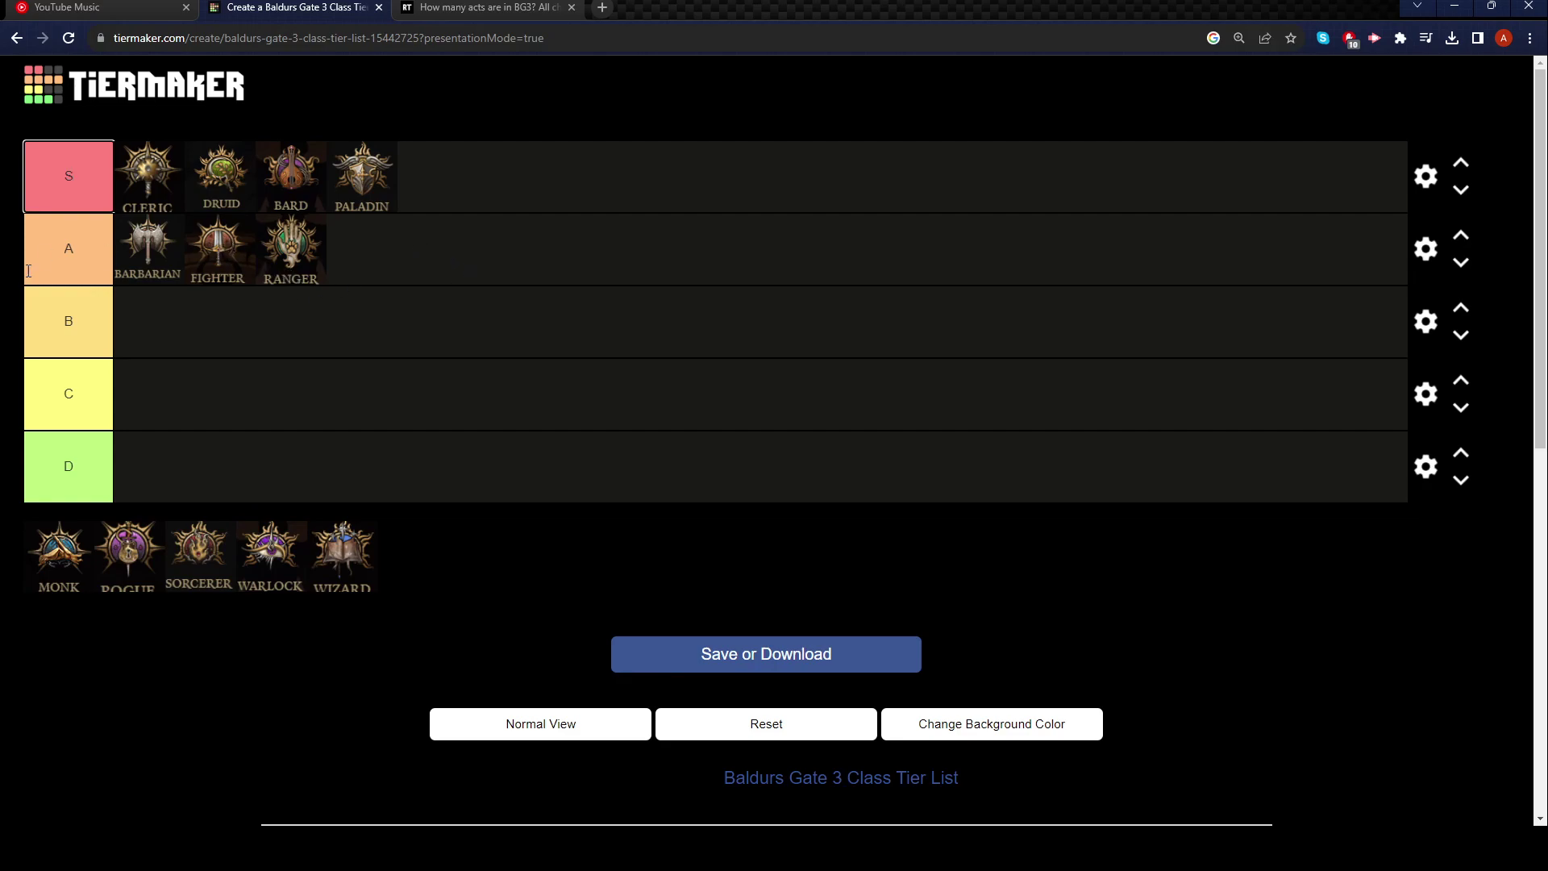
{"action": "left_click_drag", "start_coordinate": [56, 548], "coordinate": [368, 261]}
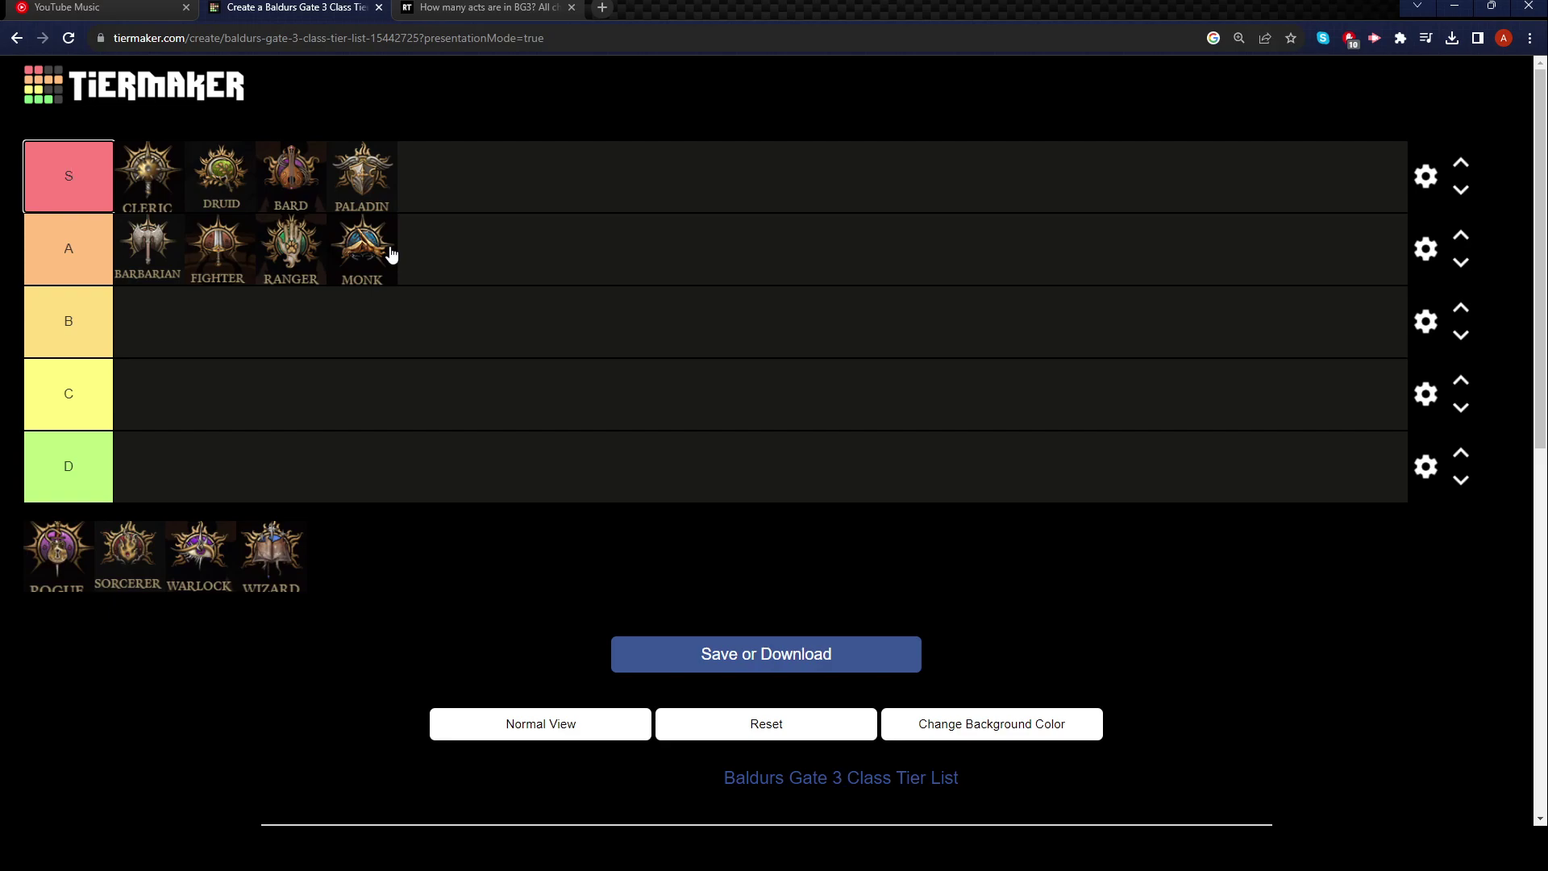
{"action": "mouse_move", "coordinate": [370, 255]}
{"action": "left_mouse_down"}
{"action": "mouse_move", "coordinate": [303, 255]}
{"action": "mouse_move", "coordinate": [391, 259]}
{"action": "left_mouse_up"}
Add Rogue to the end of the A tier, and Sorcerer and Warlock to the end of S.
{"action": "left_click_drag", "start_coordinate": [49, 585], "coordinate": [445, 276]}
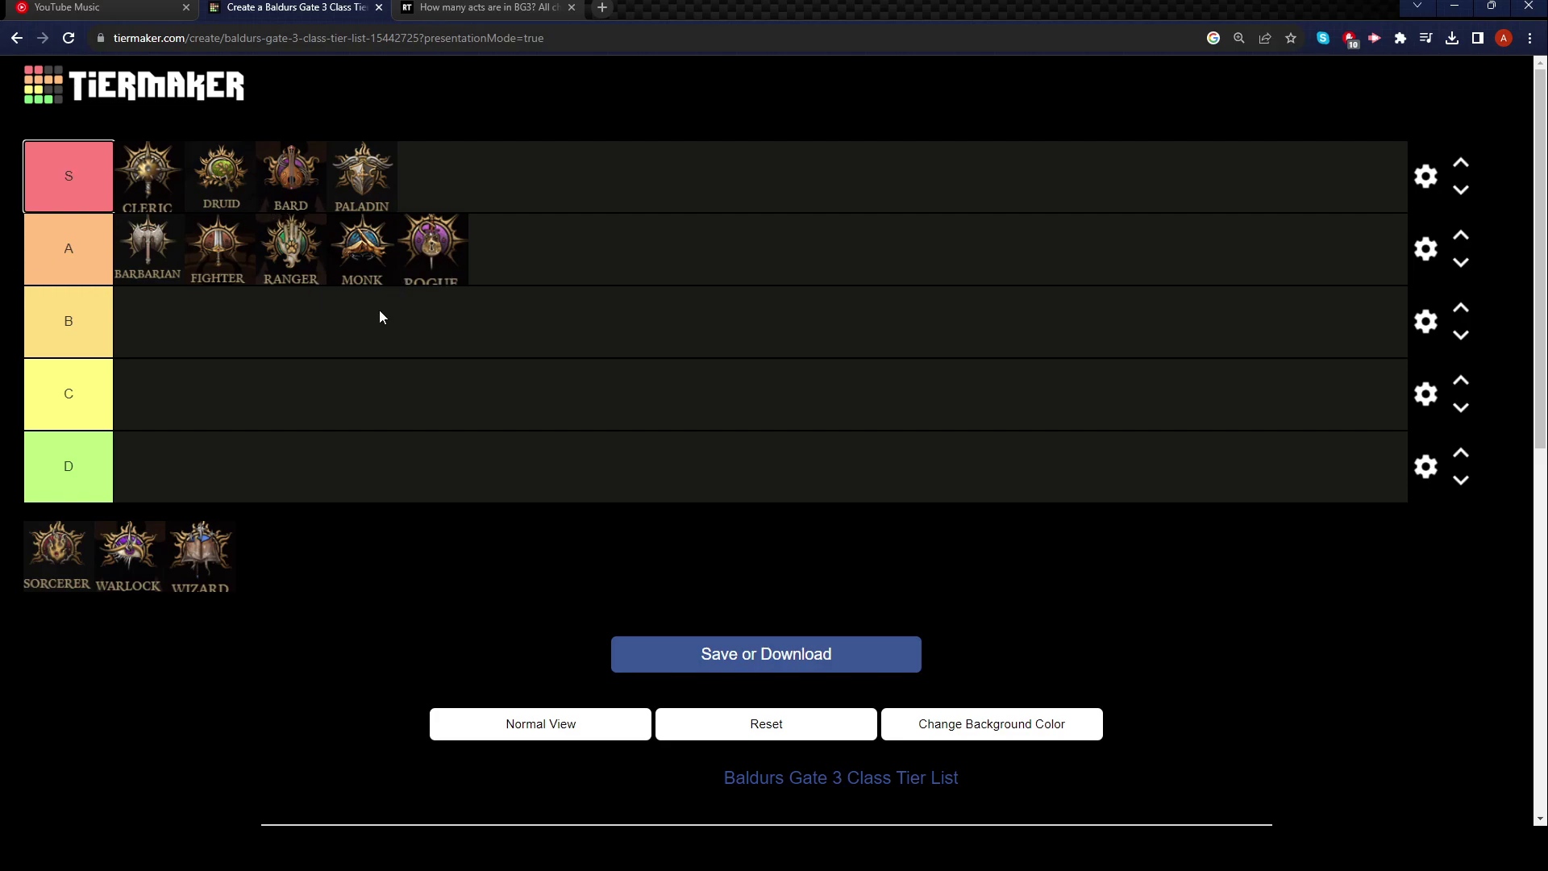
{"action": "left_click_drag", "start_coordinate": [57, 556], "coordinate": [500, 174]}
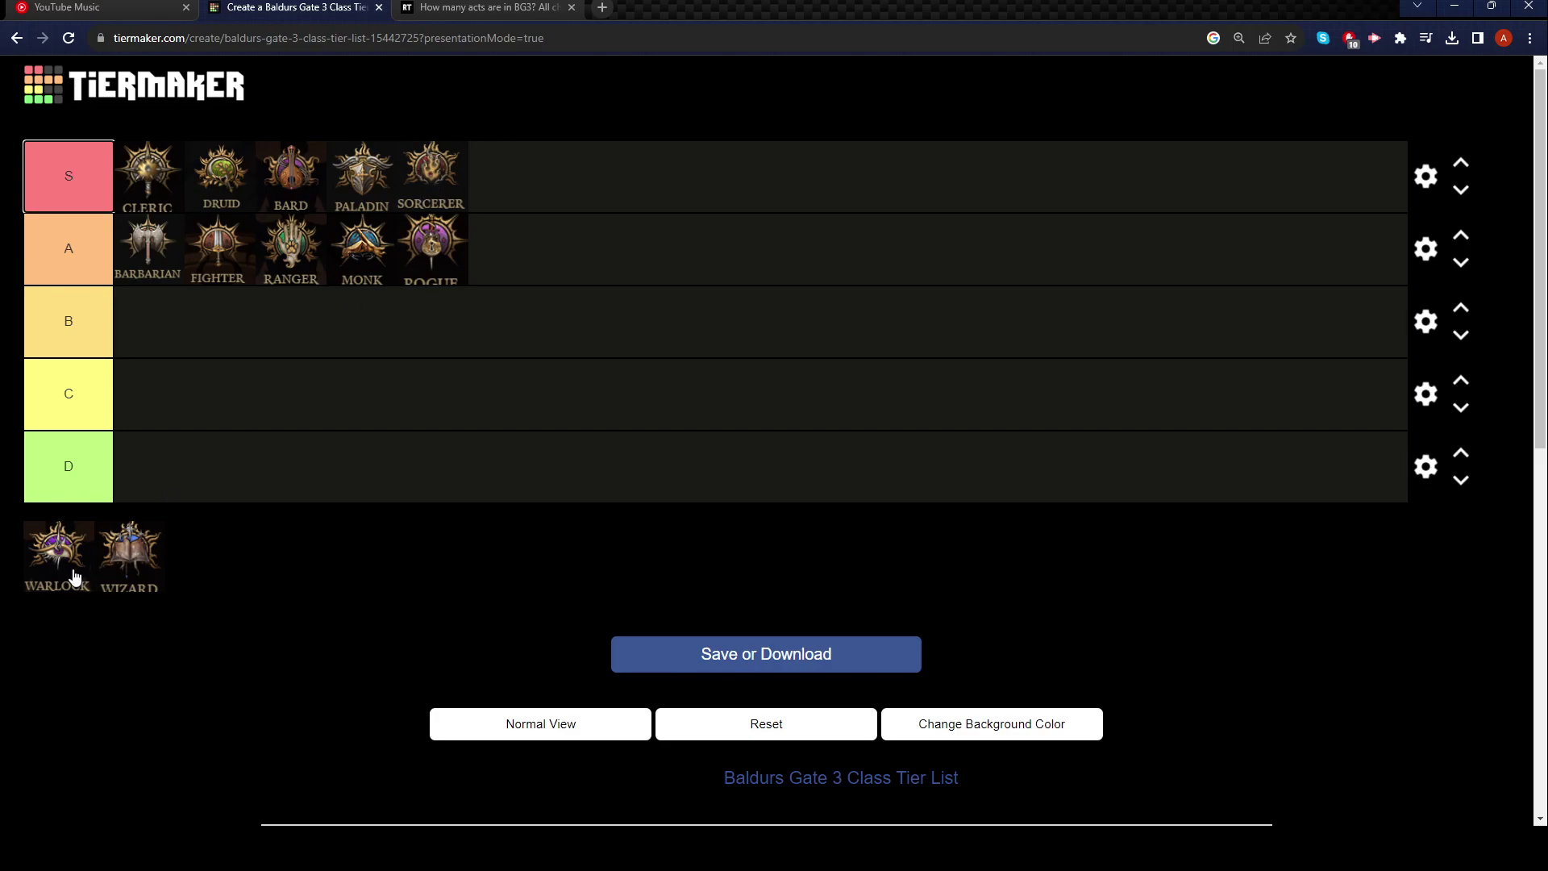
{"action": "left_click_drag", "start_coordinate": [76, 574], "coordinate": [545, 204]}
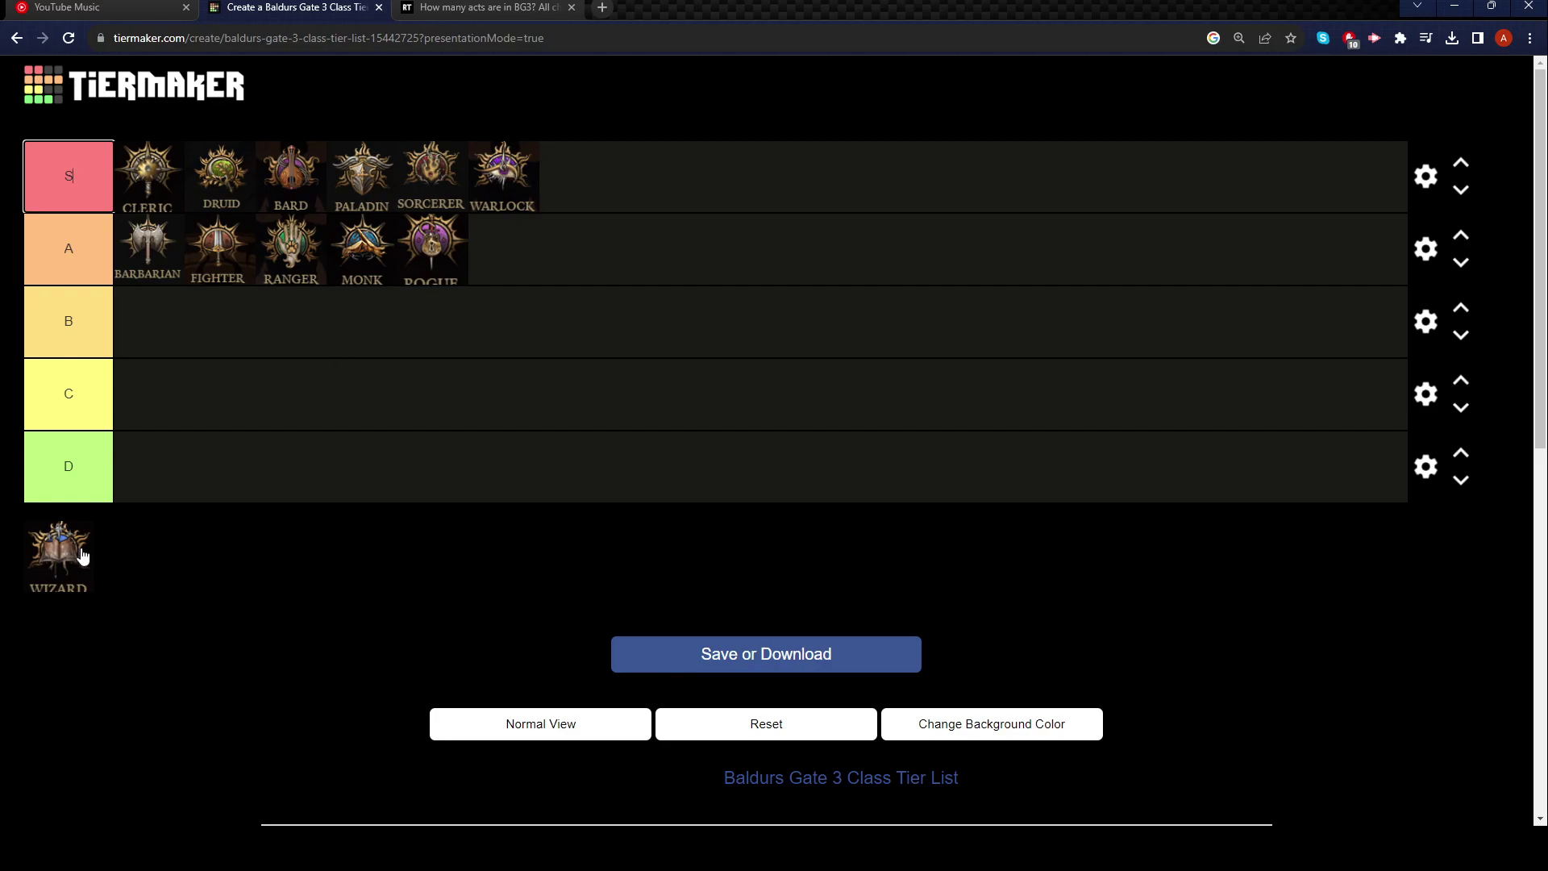
Move Wizard into the S tier beside Warlock so every class is ranked.
{"action": "left_click_drag", "start_coordinate": [76, 544], "coordinate": [586, 191]}
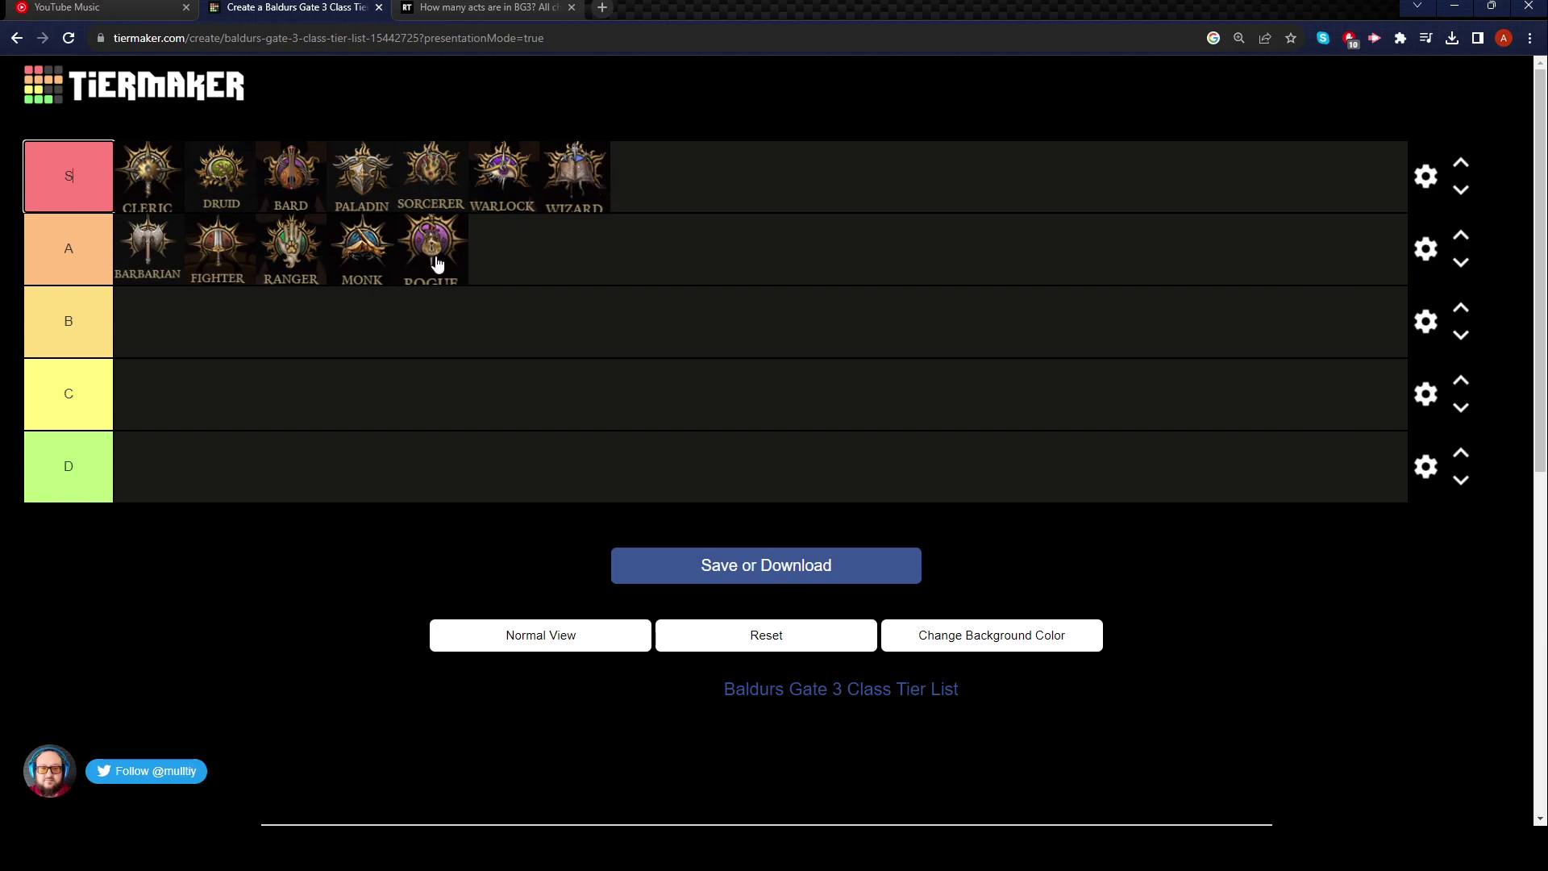
Rename the S tier label to 'Magic' and the A tier label to 'Martial'.
{"action": "double_click", "coordinate": [68, 175]}
{"action": "type", "text": "Magic"}
{"action": "key", "text": "Tab"}
{"action": "type", "text": "Martial"}
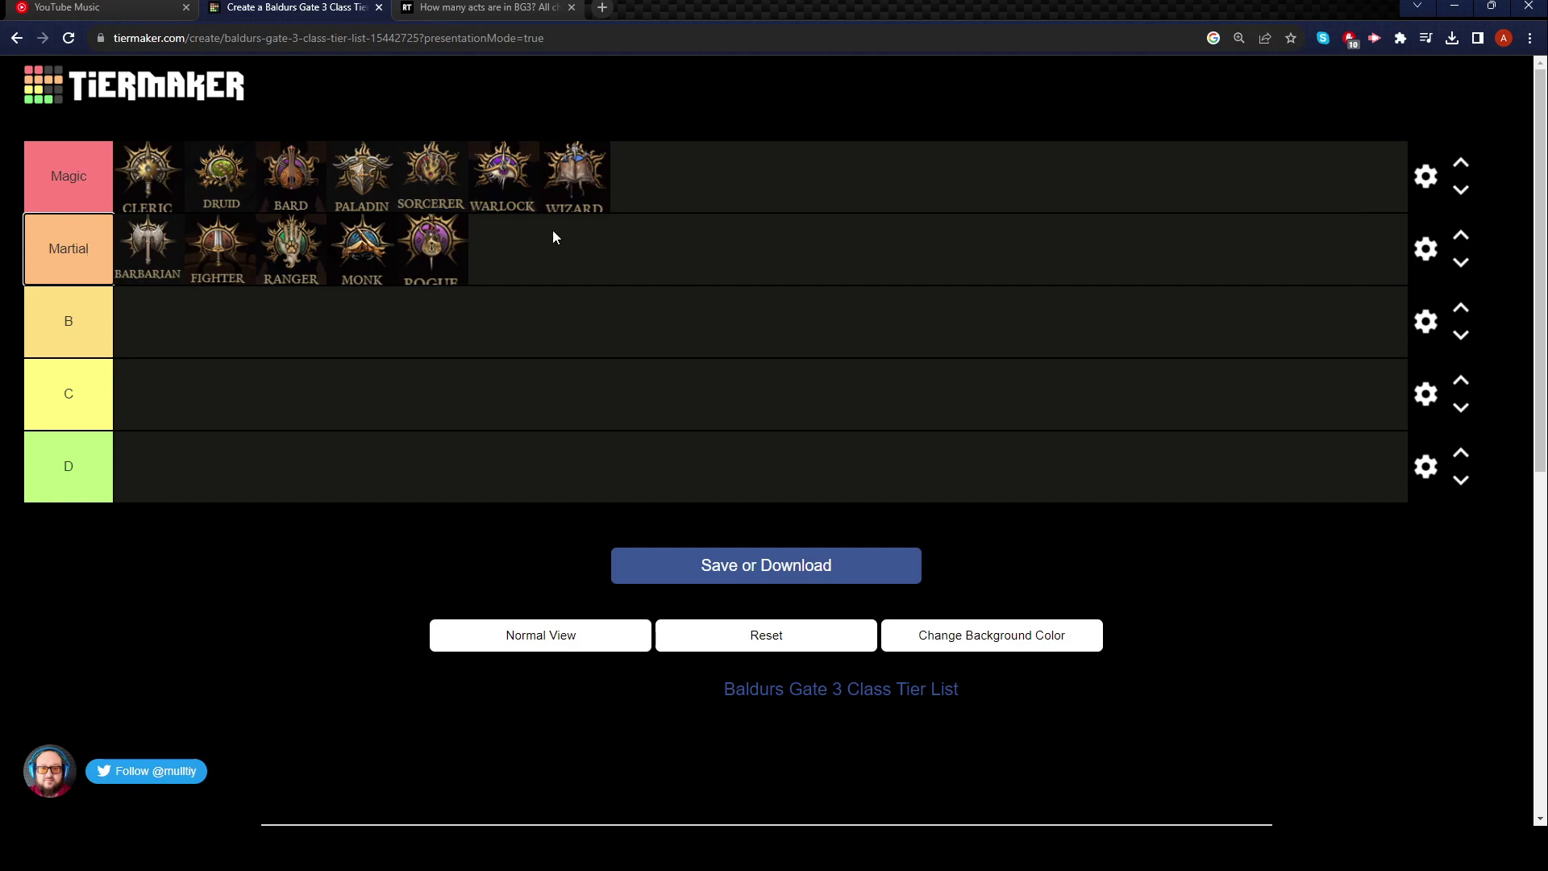
Relabel B, C and D as 'Play whats fun', 'Everything can be amazing' and 'Magic is better tho'.
{"action": "double_click", "coordinate": [74, 321]}
{"action": "type", "text": "Play wgha"}
{"action": "key", "text": "BackSpace"}
{"action": "key", "text": "BackSpace"}
{"action": "key", "text": "BackSpace"}
{"action": "type", "text": "hats fun"}
{"action": "double_click", "coordinate": [50, 397]}
{"action": "type", "text": "Everything can be amazing"}
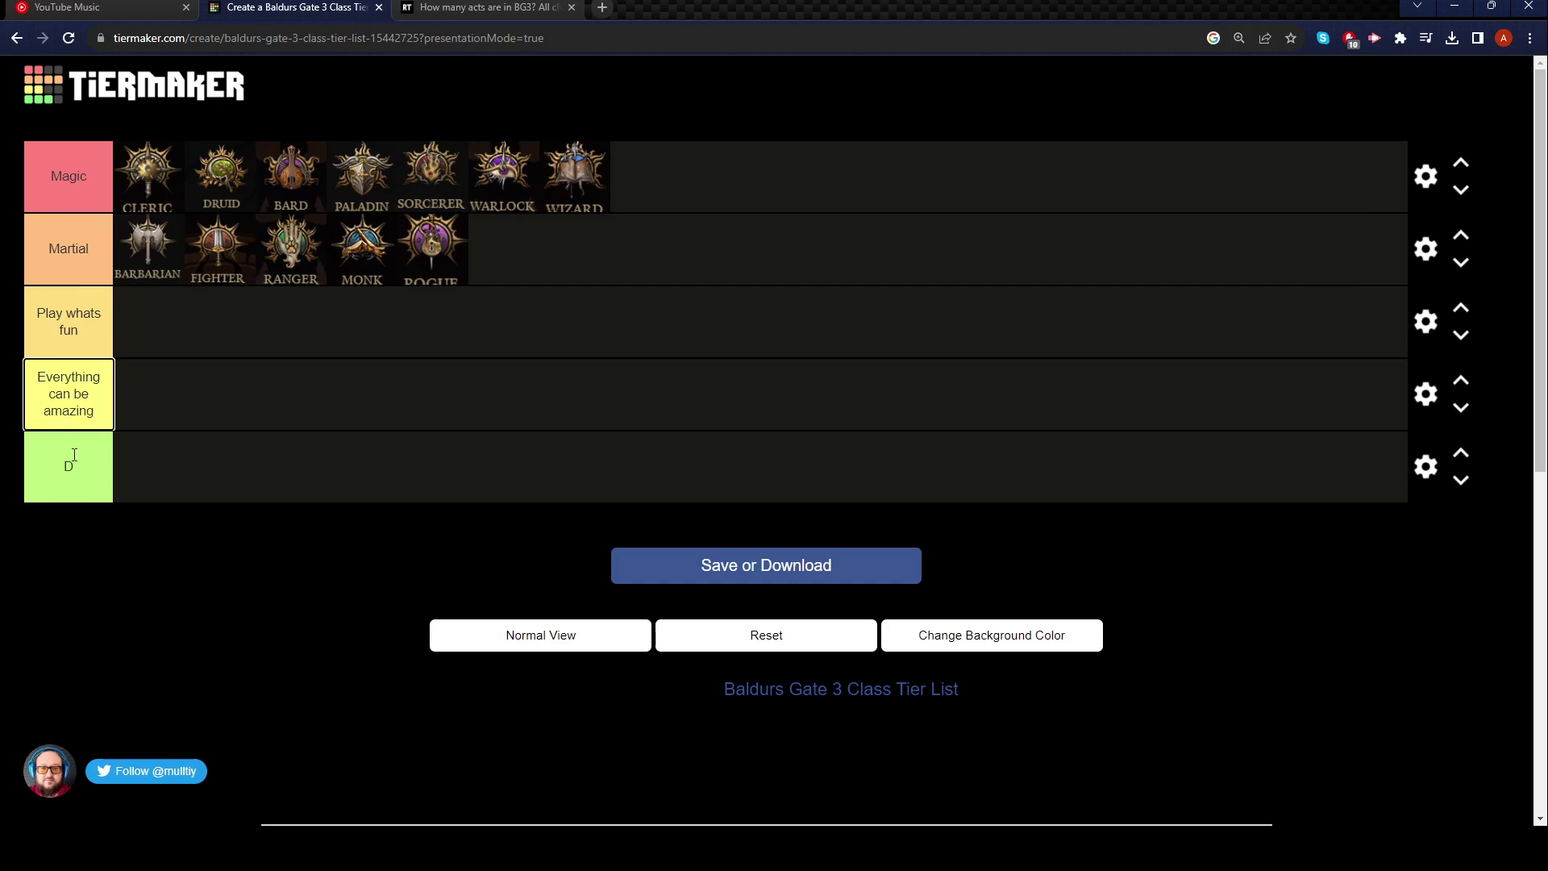
{"action": "double_click", "coordinate": [69, 466]}
{"action": "type", "text": "MAgic is"}
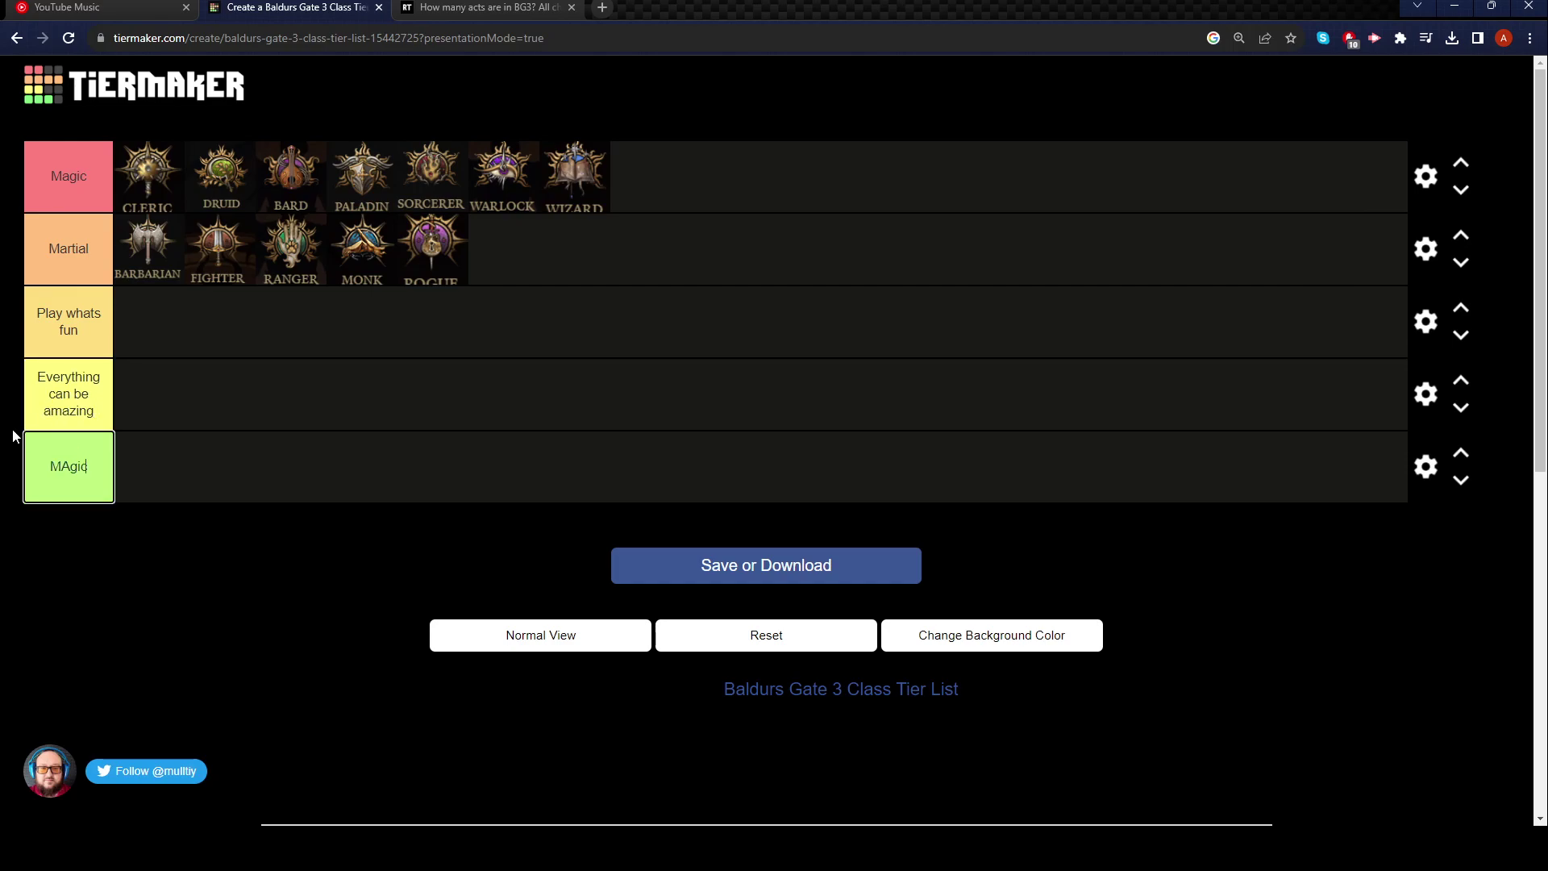
{"action": "key", "text": "BackSpace"}
{"action": "key", "text": "BackSpace"}
{"action": "key", "text": "BackSpace"}
{"action": "key", "text": "BackSpace"}
{"action": "key", "text": "BackSpace"}
{"action": "key", "text": "BackSpace"}
{"action": "key", "text": "BackSpace"}
{"action": "type", "text": "agic "}
{"action": "type", "text": "is better "}
{"action": "type", "text": " better tho"}
{"action": "type", "text": "."}
{"action": "left_click_drag", "start_coordinate": [217, 266], "coordinate": [223, 268]}
Move Paladin to the front of Magic and shuffle Druid, Ranger, Monk, Rogue, Barbarian and Fighter between rows.
{"action": "left_click_drag", "start_coordinate": [384, 180], "coordinate": [180, 185]}
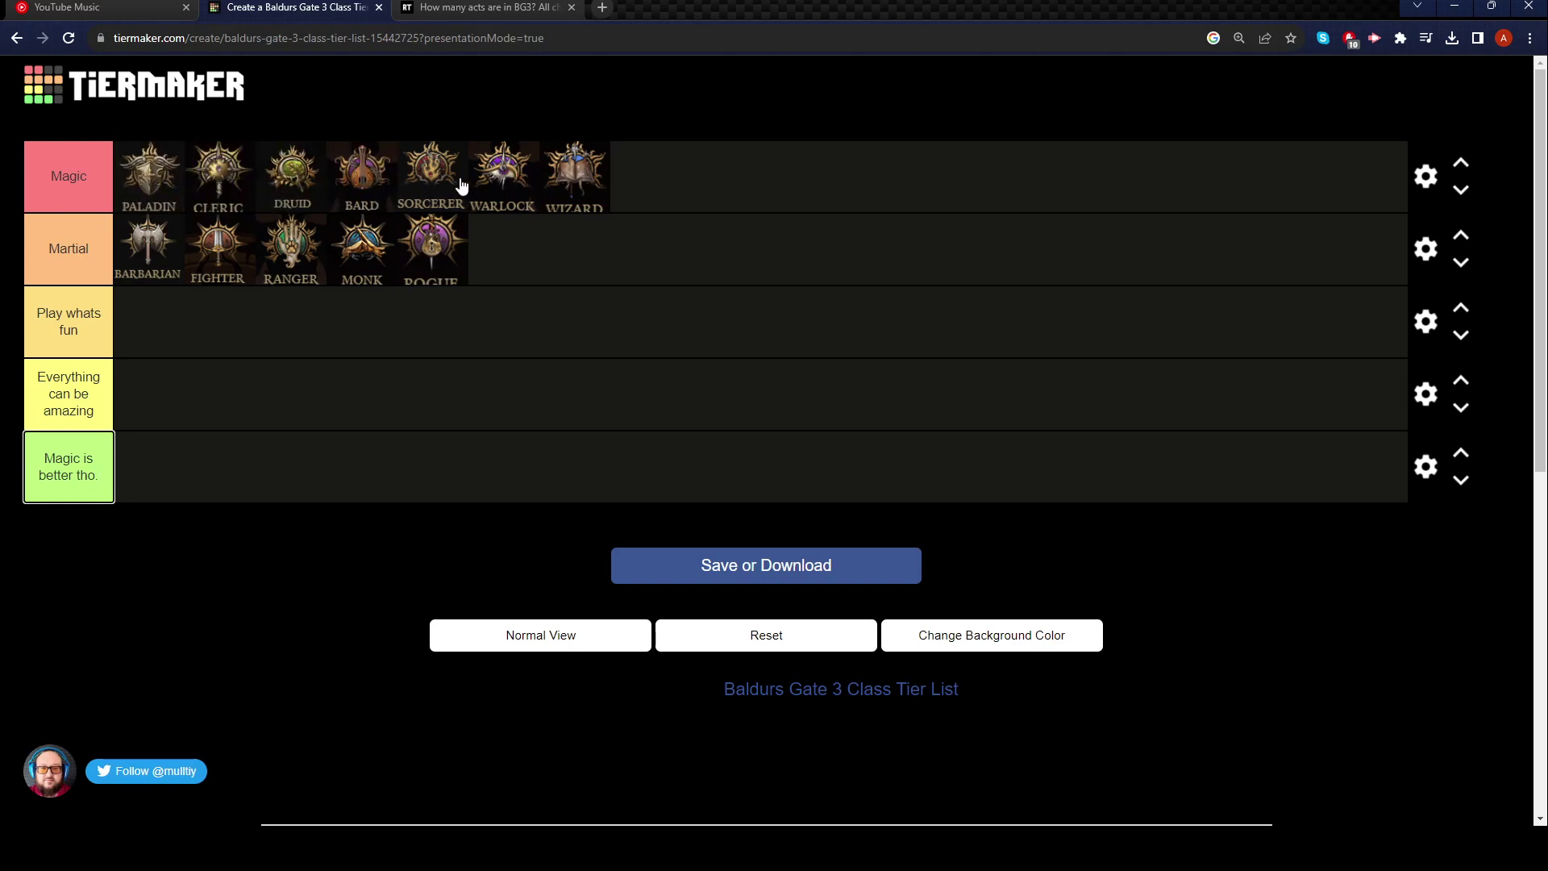
{"action": "left_click_drag", "start_coordinate": [305, 196], "coordinate": [355, 467]}
{"action": "left_click_drag", "start_coordinate": [318, 270], "coordinate": [241, 467]}
{"action": "left_click_drag", "start_coordinate": [277, 249], "coordinate": [290, 339]}
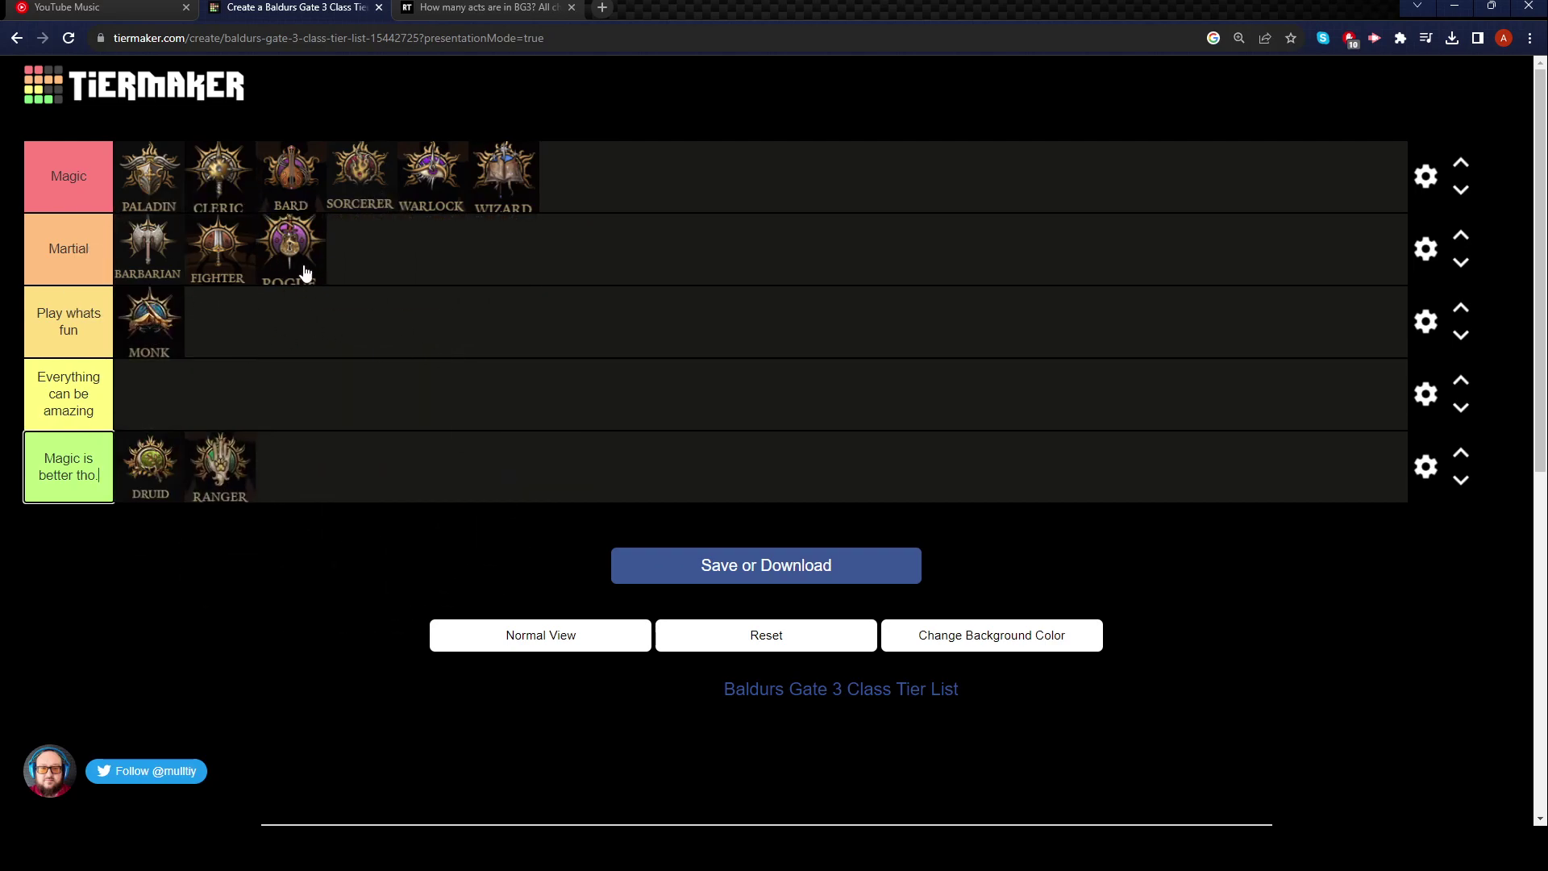
{"action": "left_click_drag", "start_coordinate": [312, 269], "coordinate": [319, 330]}
{"action": "left_click_drag", "start_coordinate": [149, 257], "coordinate": [153, 174]}
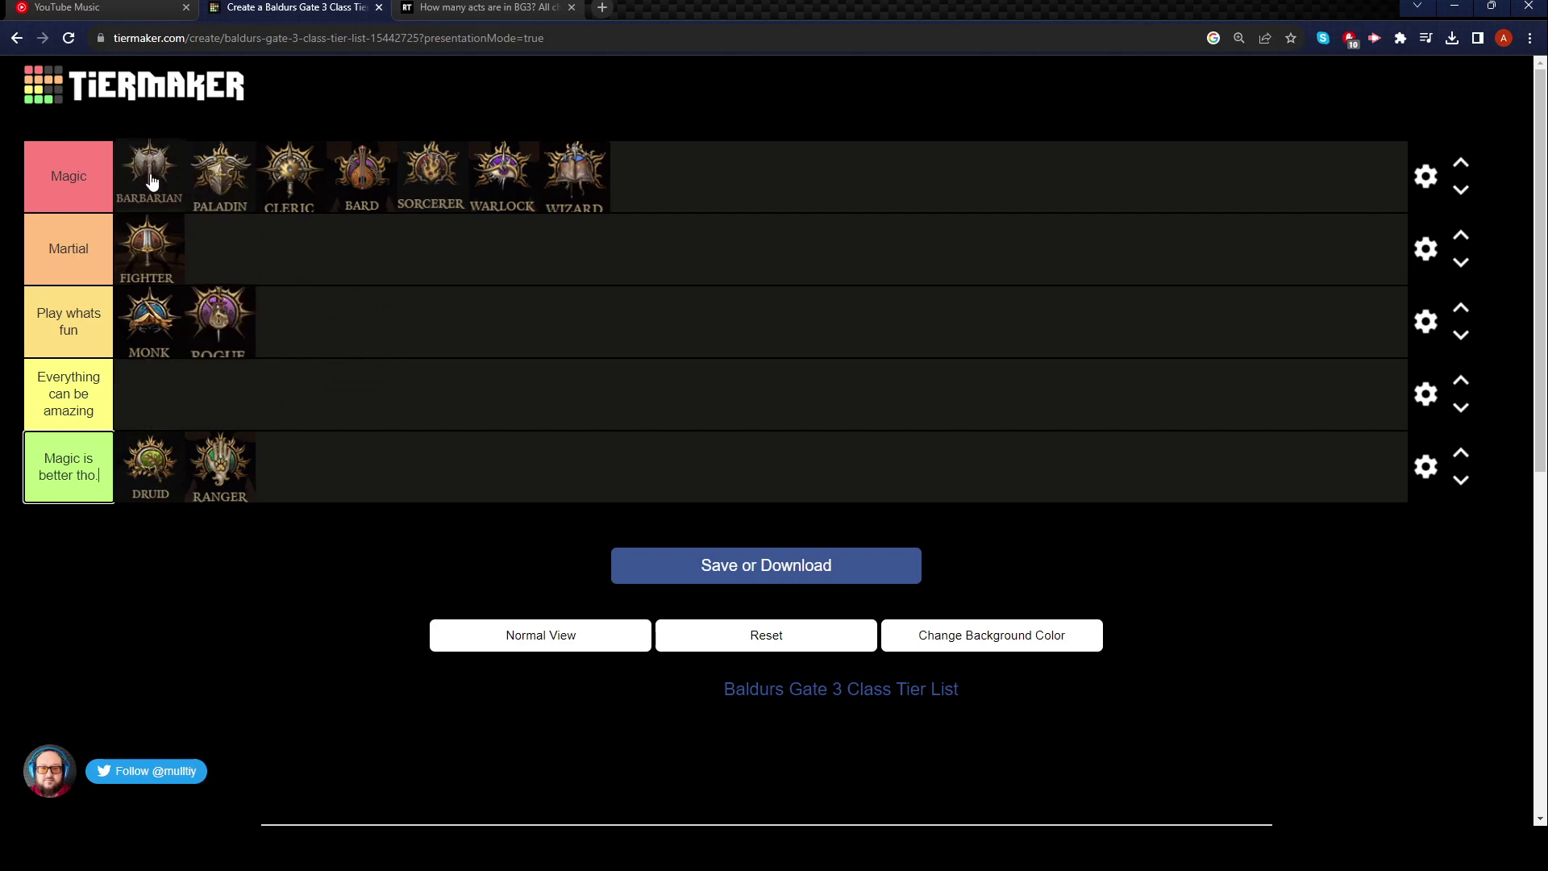
{"action": "left_click_drag", "start_coordinate": [146, 242], "coordinate": [193, 194]}
{"action": "left_click_drag", "start_coordinate": [147, 173], "coordinate": [161, 242]}
Settle Warlock at the end of Magic, Monk, Rogue and Ranger in Martial, and Druid after Paladin.
{"action": "left_click_drag", "start_coordinate": [506, 187], "coordinate": [315, 256]}
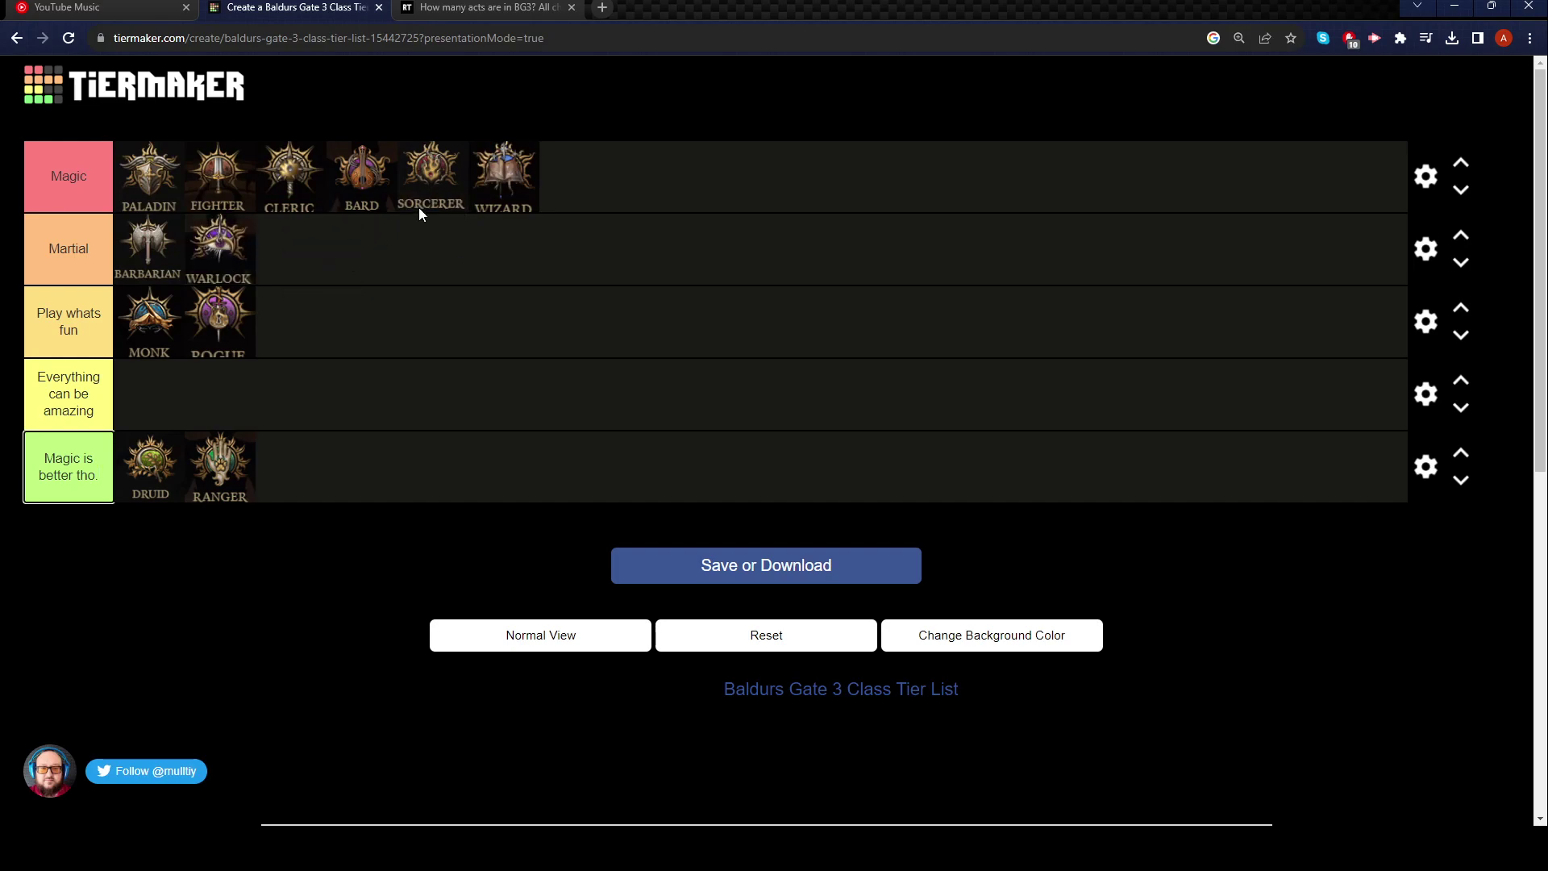
{"action": "left_click_drag", "start_coordinate": [218, 242], "coordinate": [580, 183]}
{"action": "left_click_drag", "start_coordinate": [214, 202], "coordinate": [219, 266]}
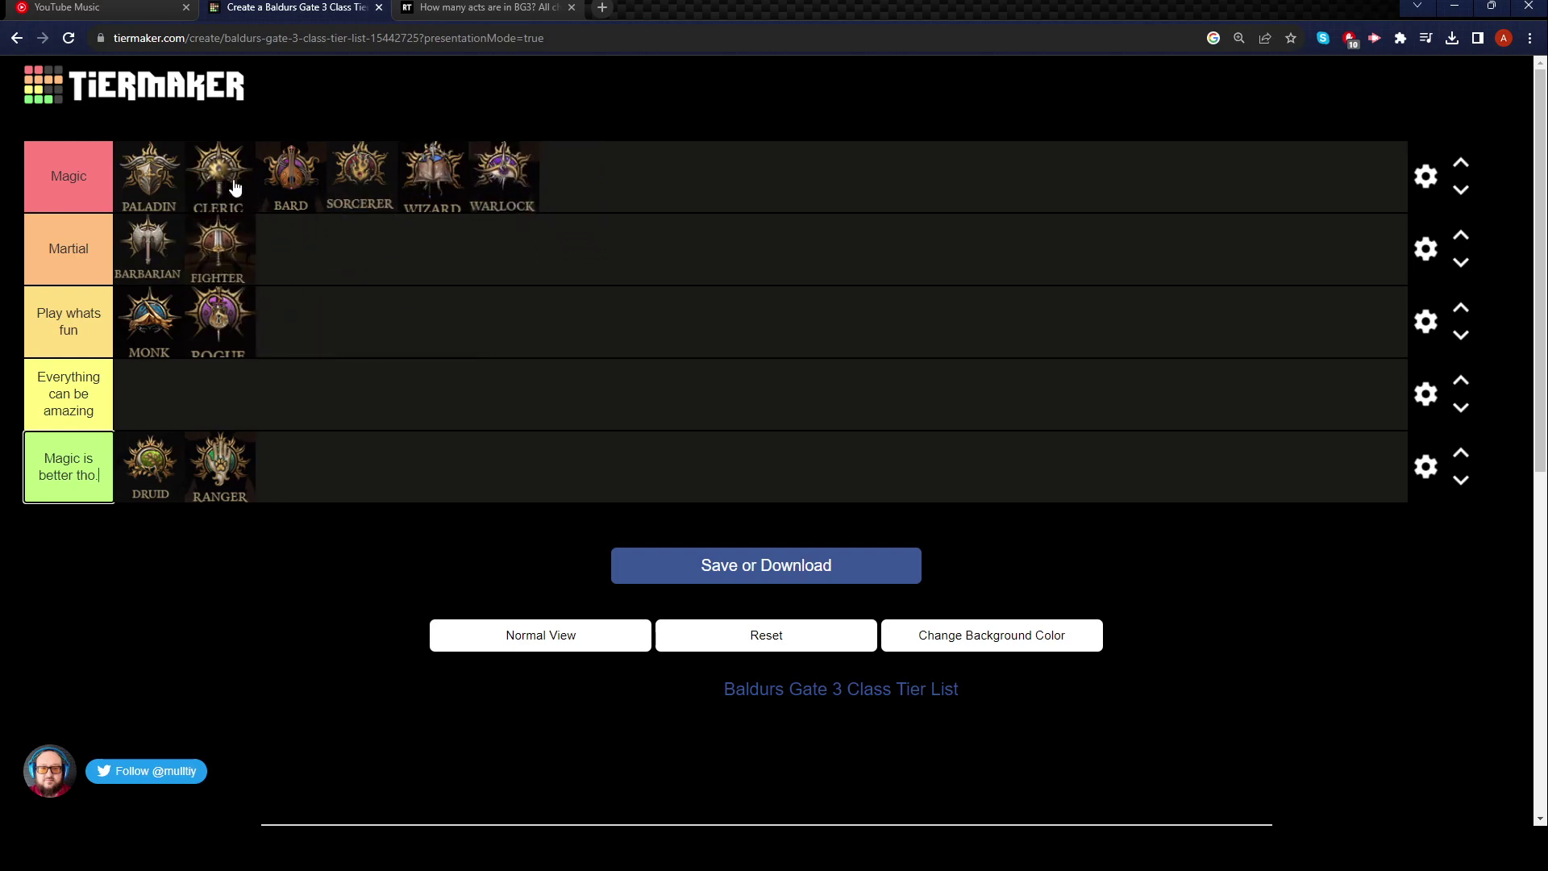
{"action": "left_click_drag", "start_coordinate": [159, 337], "coordinate": [360, 254]}
{"action": "left_click_drag", "start_coordinate": [220, 467], "coordinate": [433, 254]}
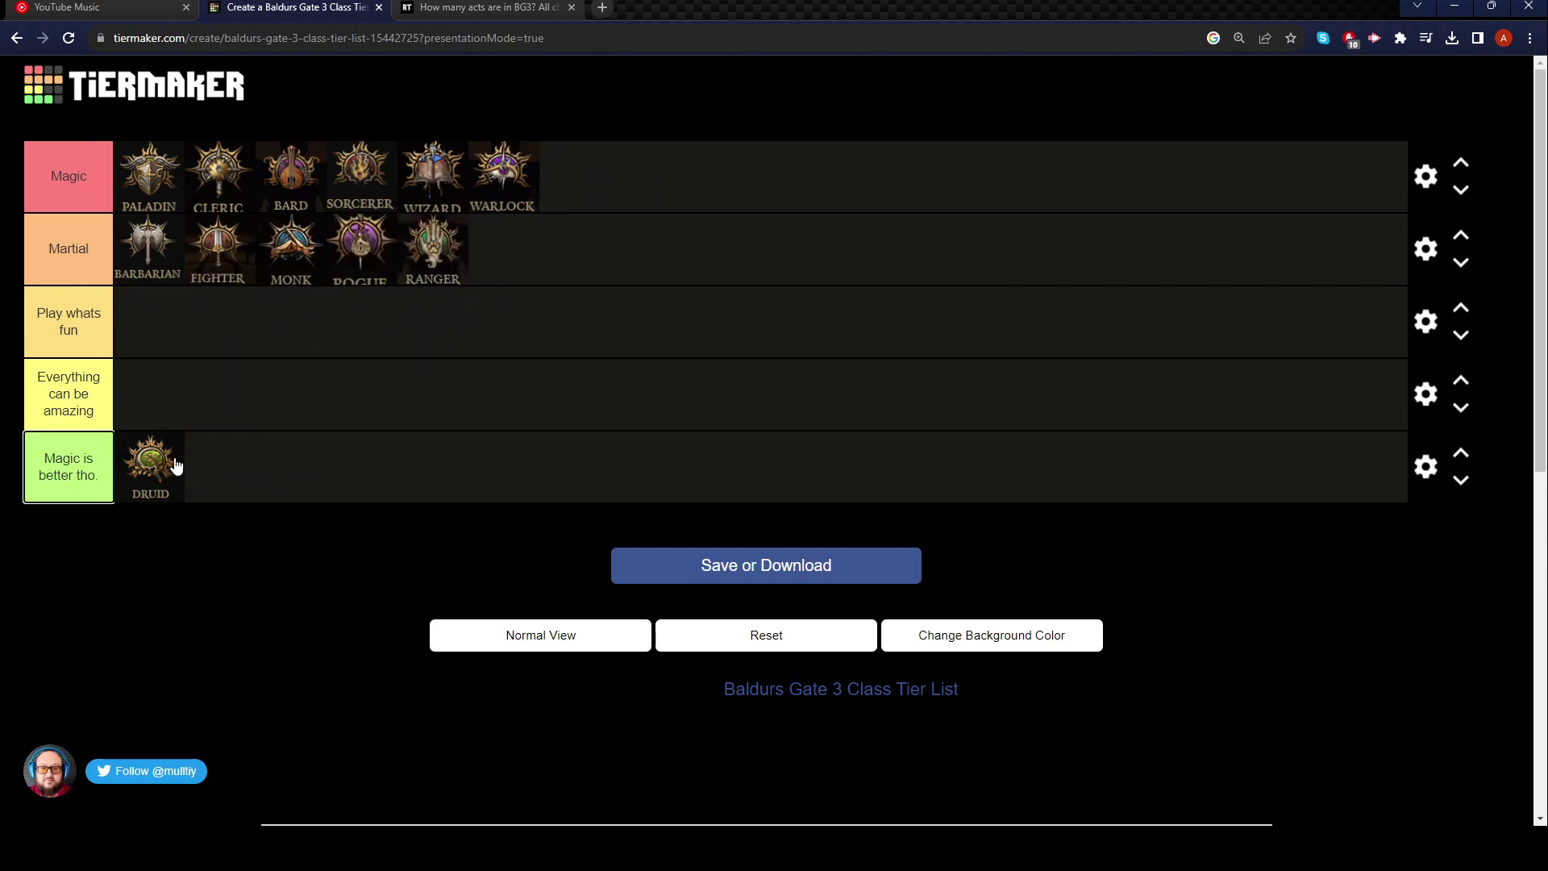
{"action": "left_click_drag", "start_coordinate": [176, 465], "coordinate": [235, 166]}
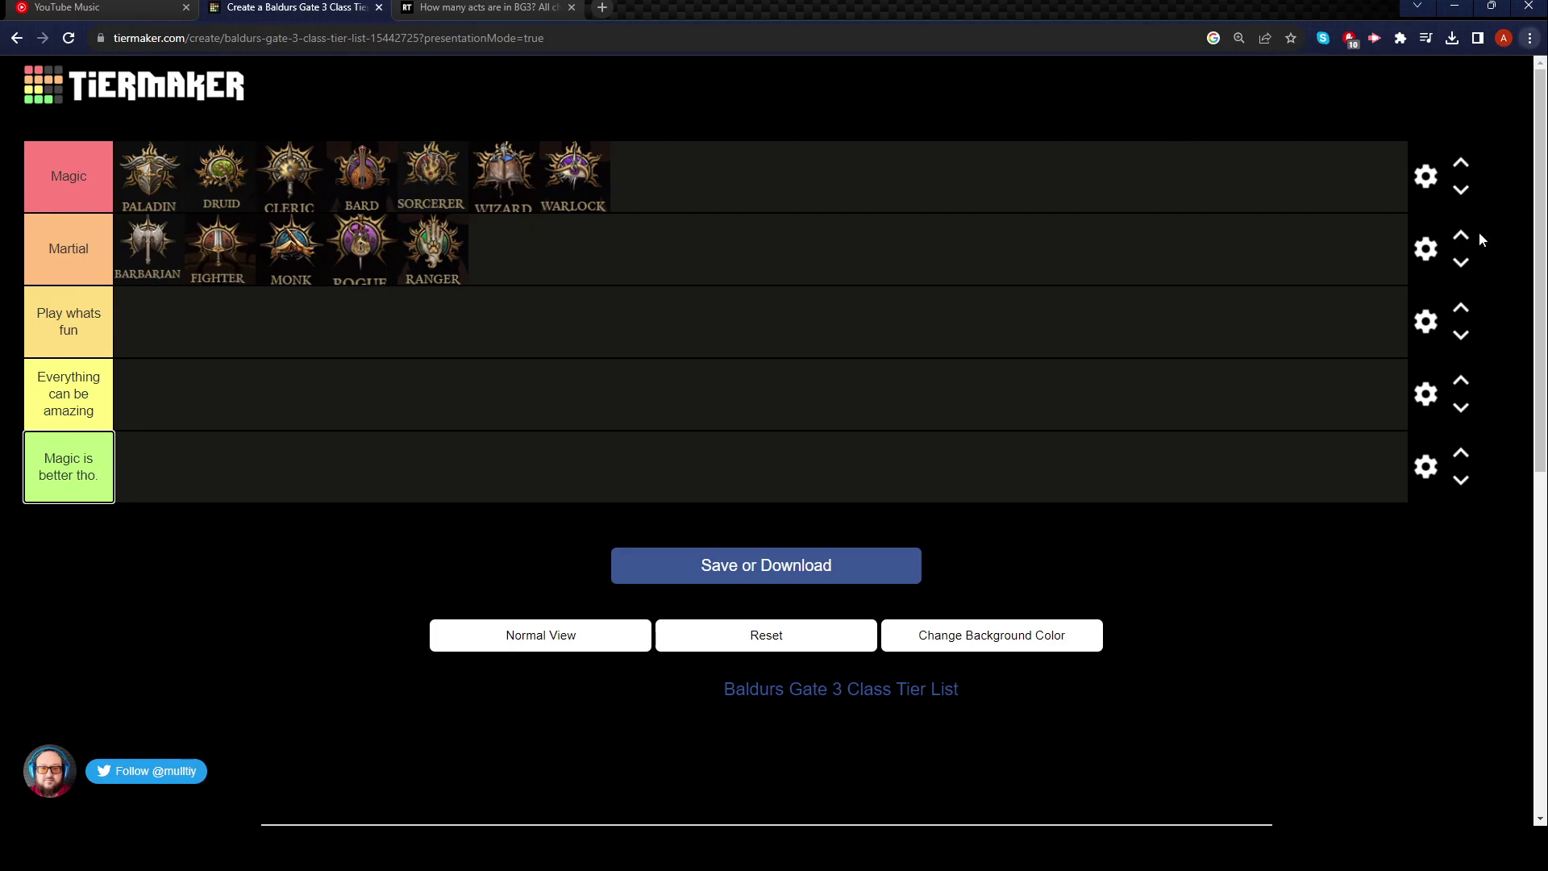
Zoom in on the list, add '..' to the green label, and move Rogue ahead of Monk in Martial.
{"action": "scroll", "coordinate": [1480, 229], "scroll_direction": "up", "scroll_amount": 2}
{"action": "scroll", "coordinate": [1480, 229], "scroll_direction": "up", "scroll_amount": 1}
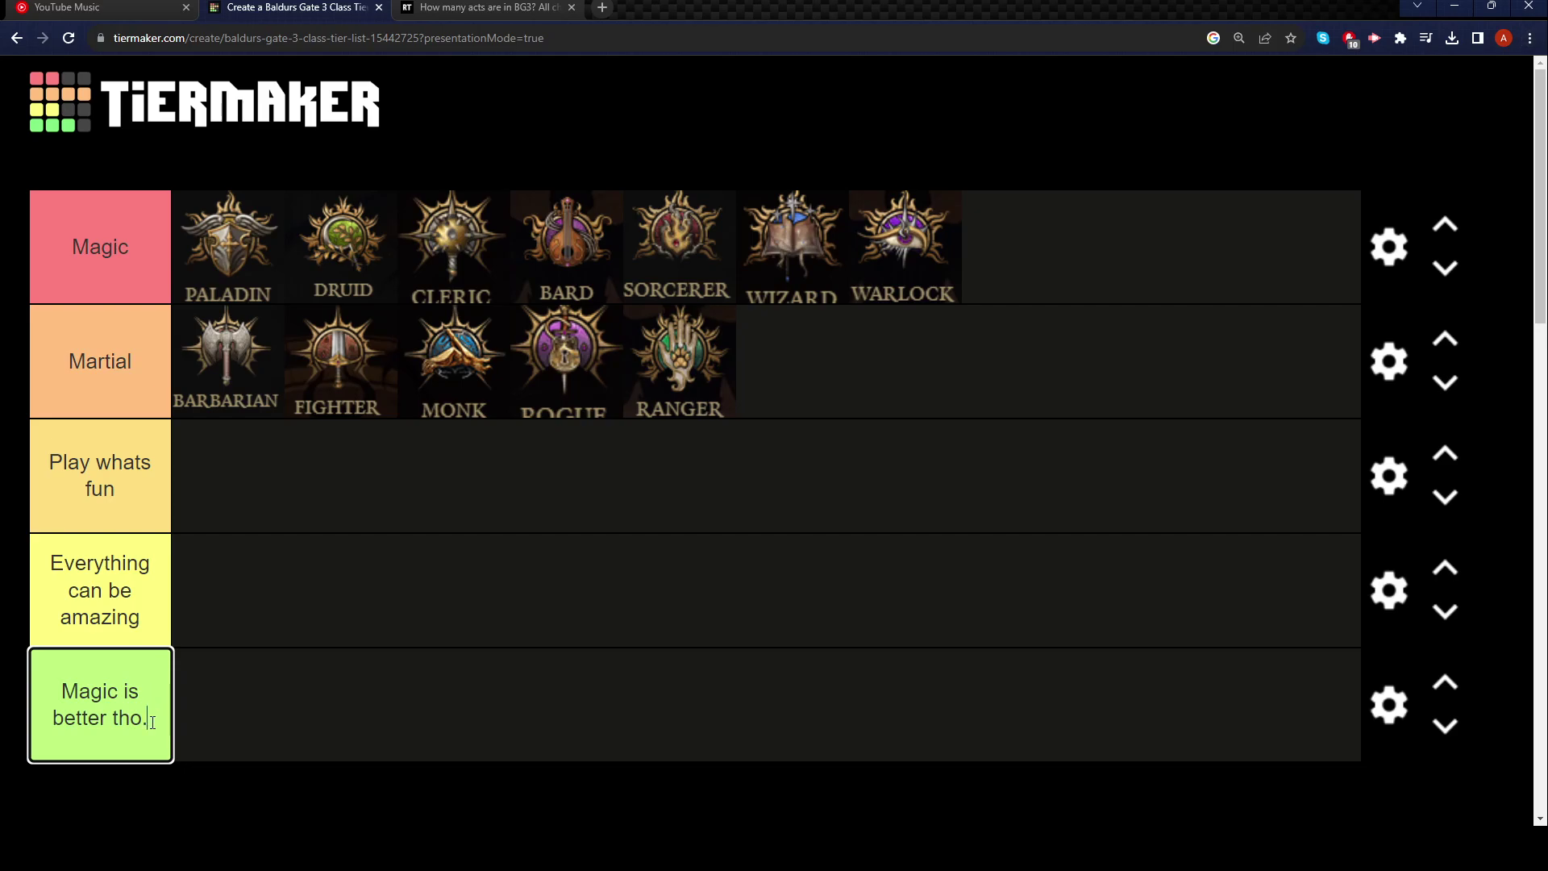
{"action": "type", "text": ".."}
{"action": "left_click_drag", "start_coordinate": [709, 380], "coordinate": [576, 355]}
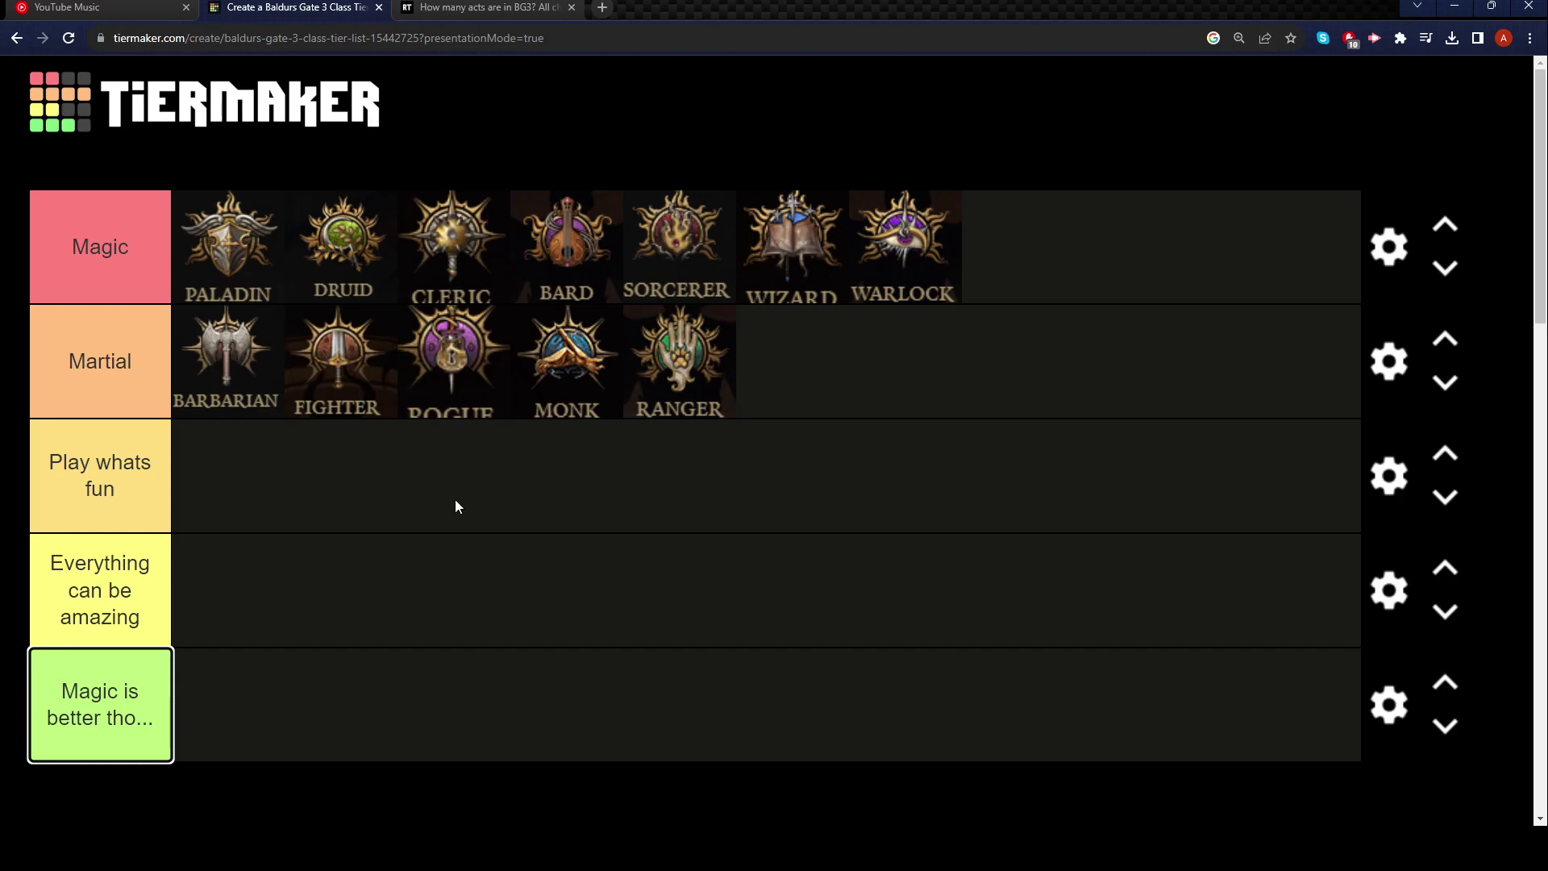
Select the full text of the green 'Magic is better tho...' label, then finish editing it.
{"action": "left_click", "coordinate": [165, 620]}
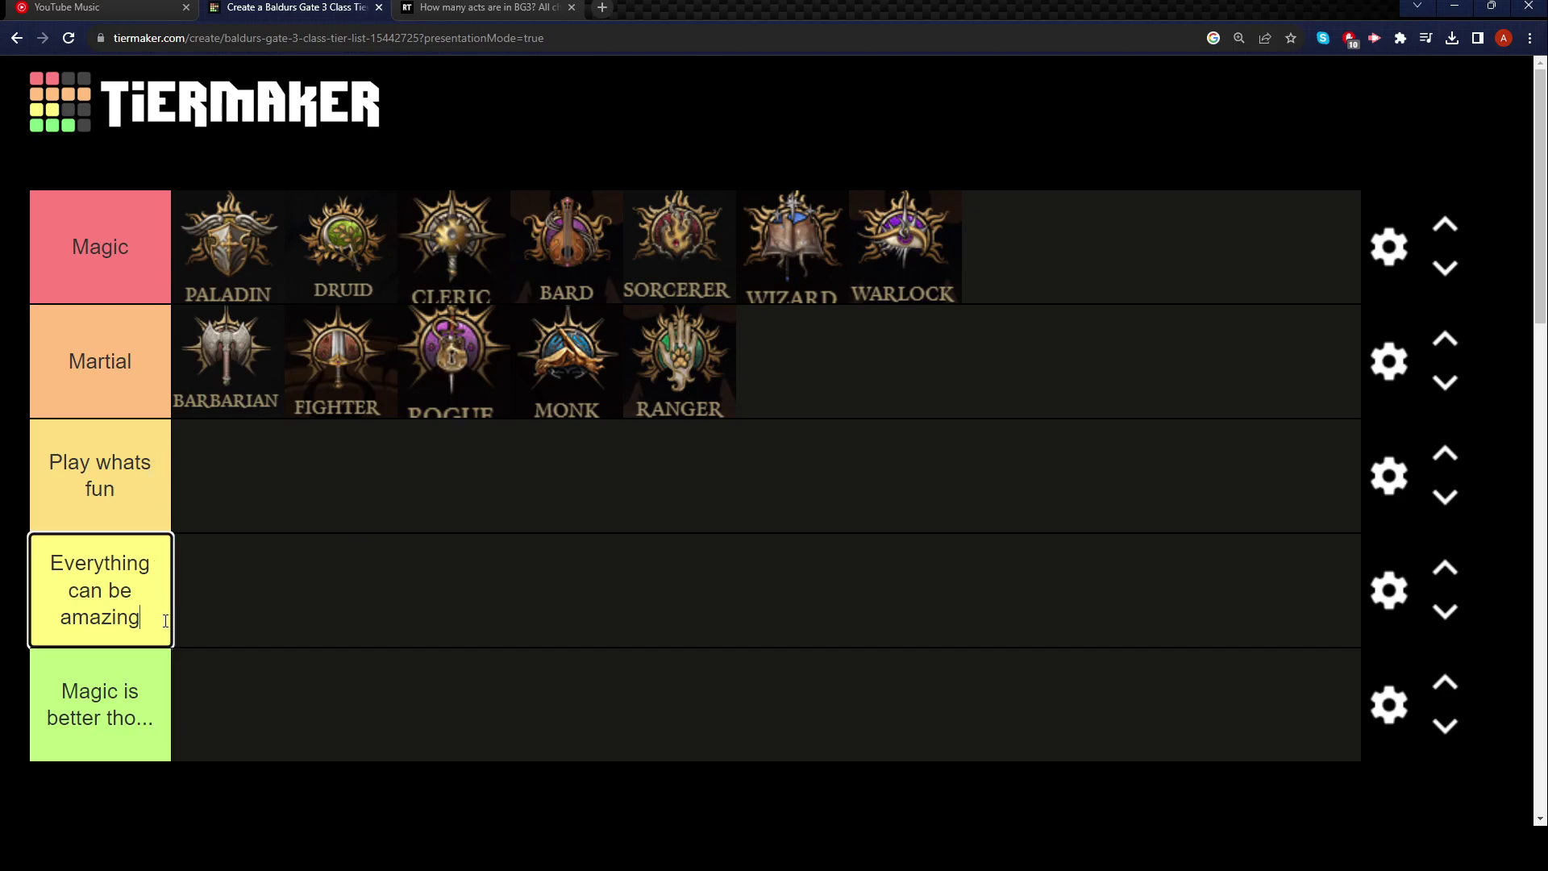
{"action": "left_click", "coordinate": [169, 730]}
{"action": "left_click_drag", "start_coordinate": [161, 722], "coordinate": [19, 703]}
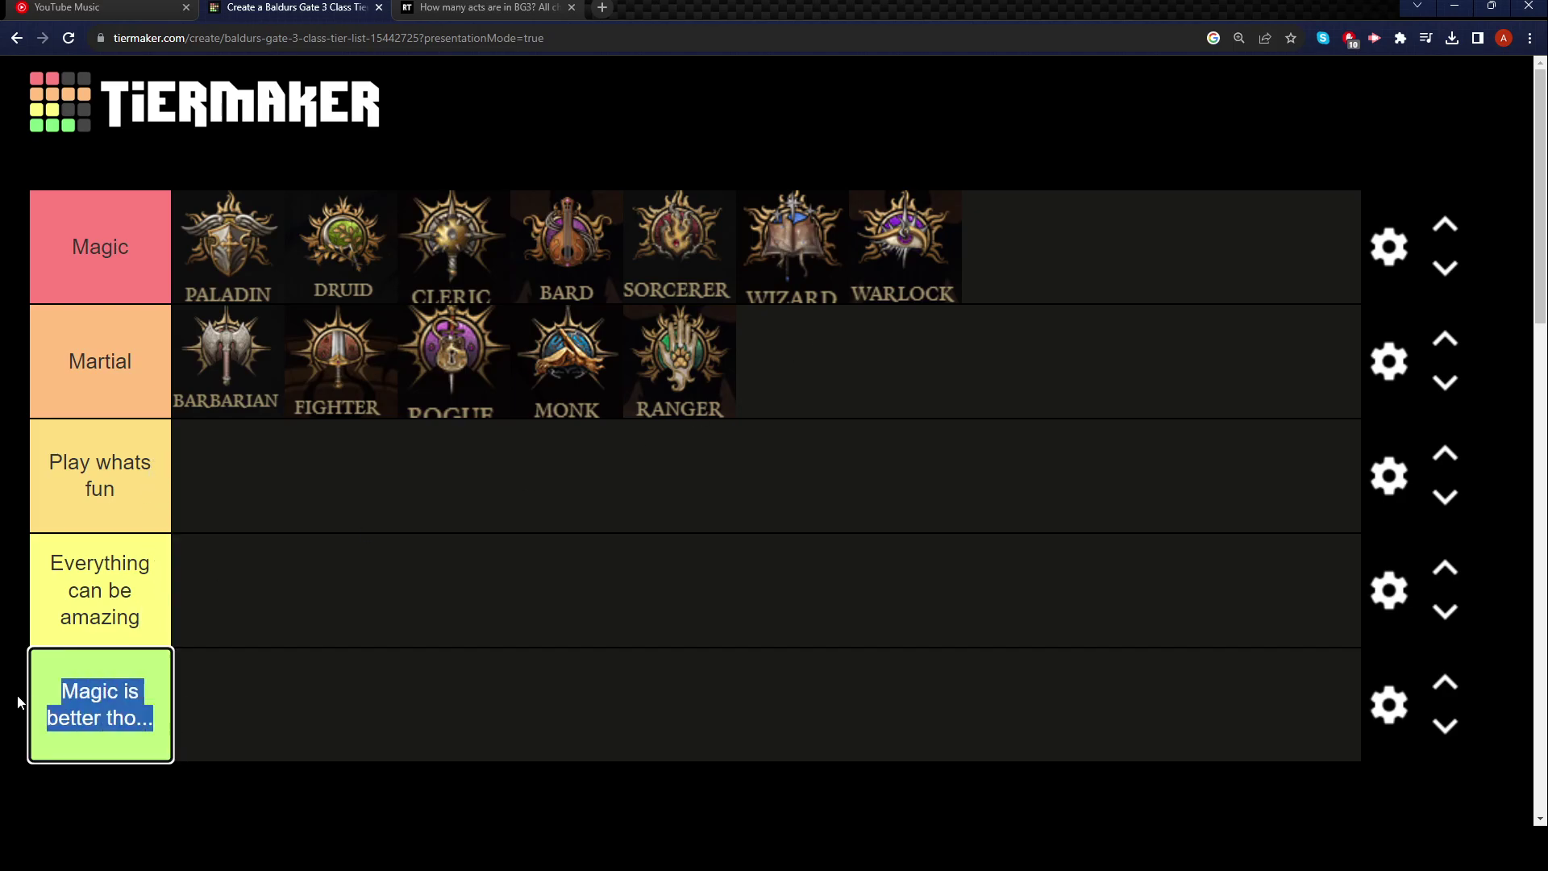
{"action": "left_click", "coordinate": [176, 714]}
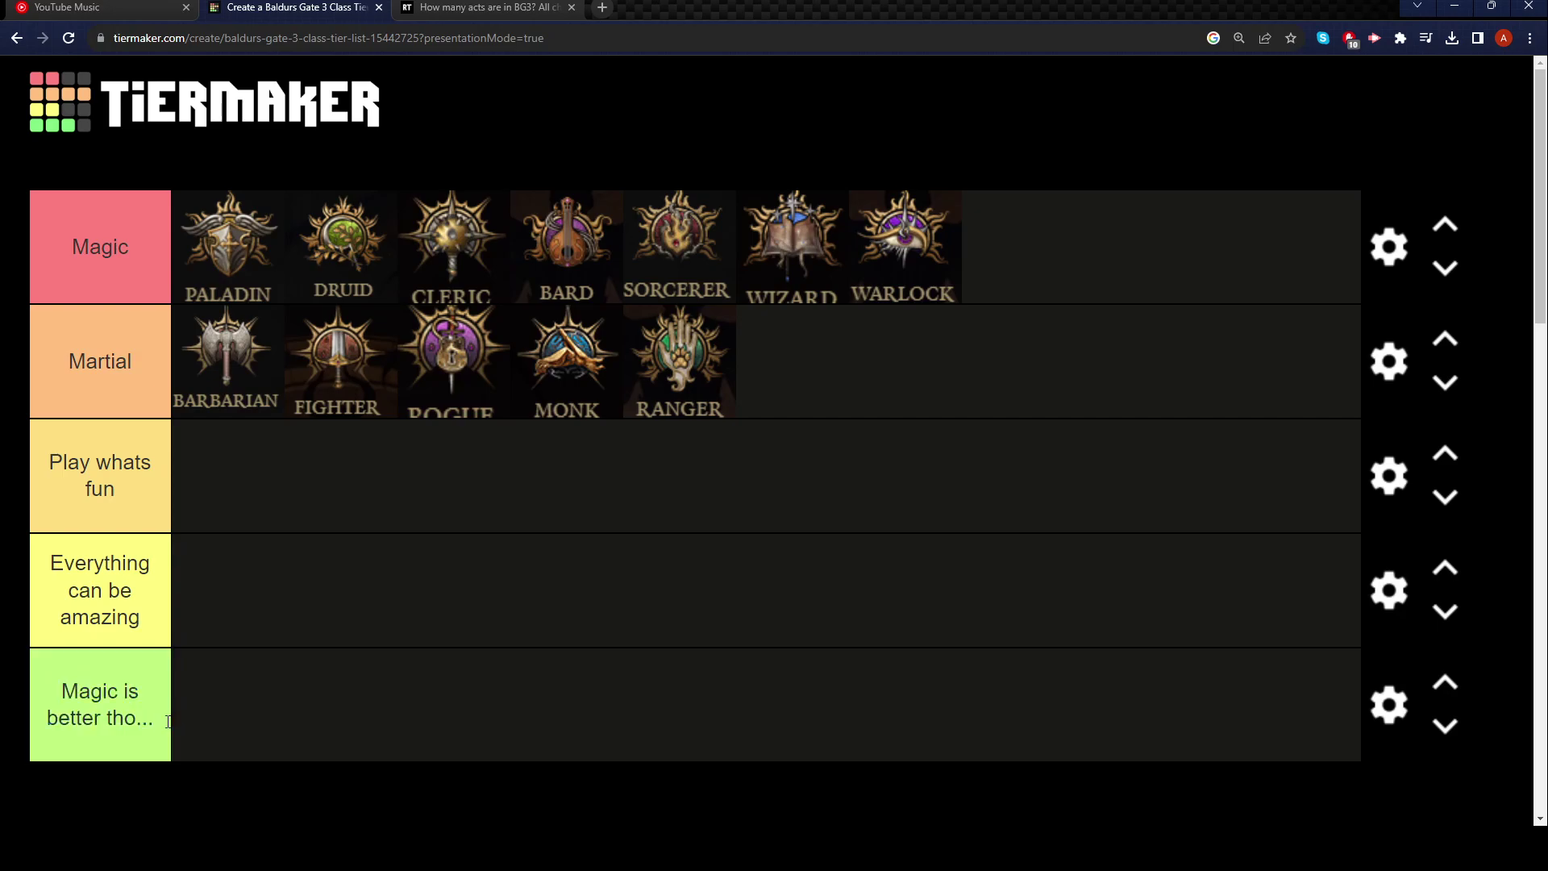